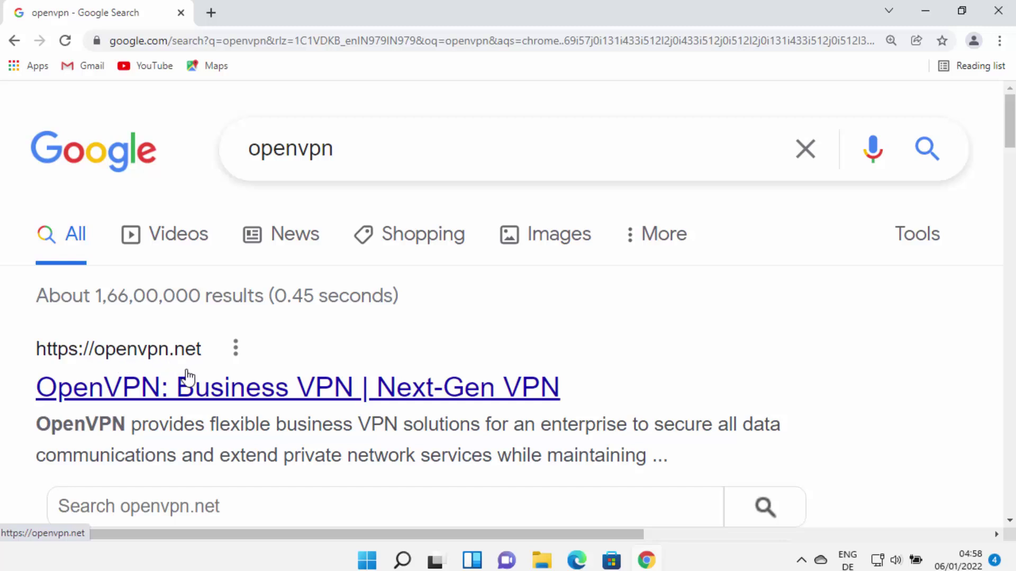
Step: Open the OpenVPN website from the search results and go to its Community Downloads page
{"action": "left_click", "coordinate": [219, 390]}
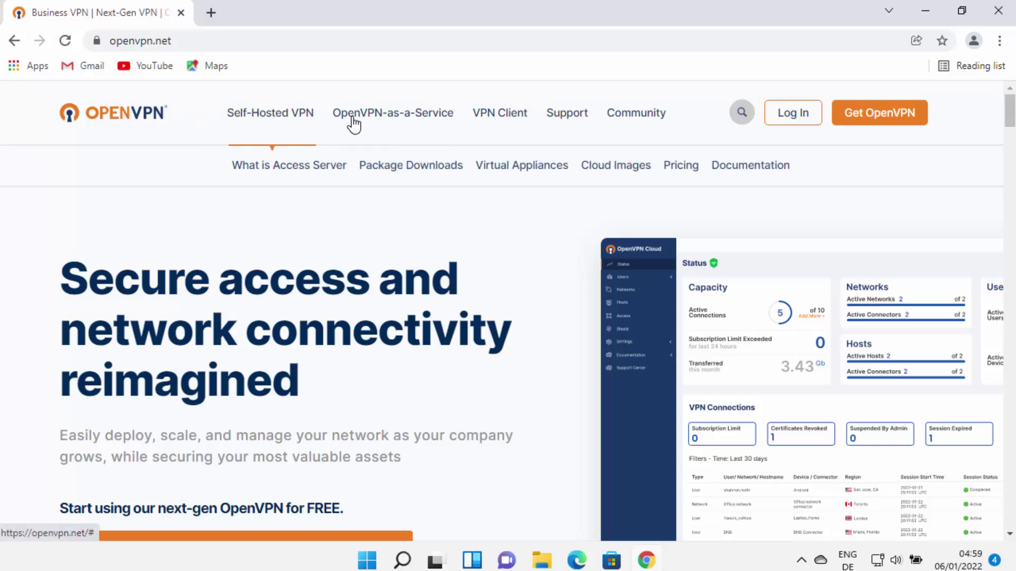
{"action": "mouse_move", "coordinate": [514, 130]}
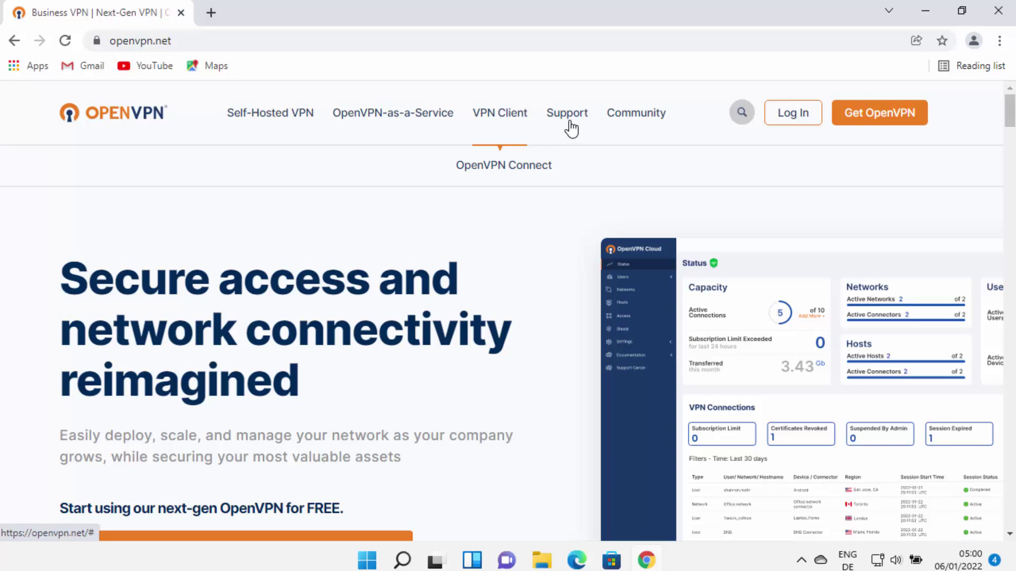
{"action": "mouse_move", "coordinate": [638, 115]}
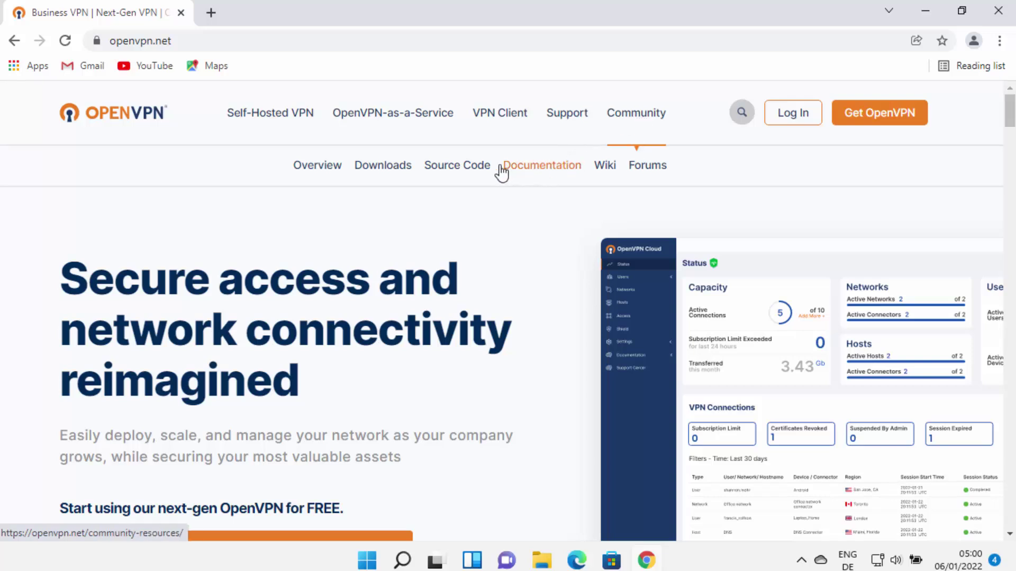
{"action": "left_click", "coordinate": [387, 171]}
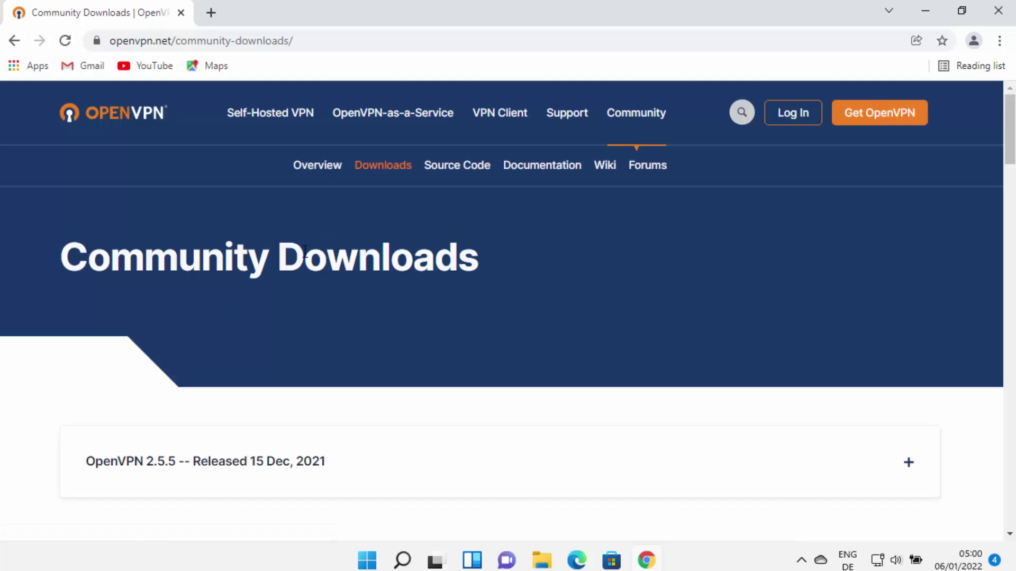
Step: Download the Windows 64-bit MSI installer OpenVPN-2.5.5-I602-amd64.msi
{"action": "scroll", "coordinate": [438, 269], "scroll_direction": "down", "scroll_amount": 5}
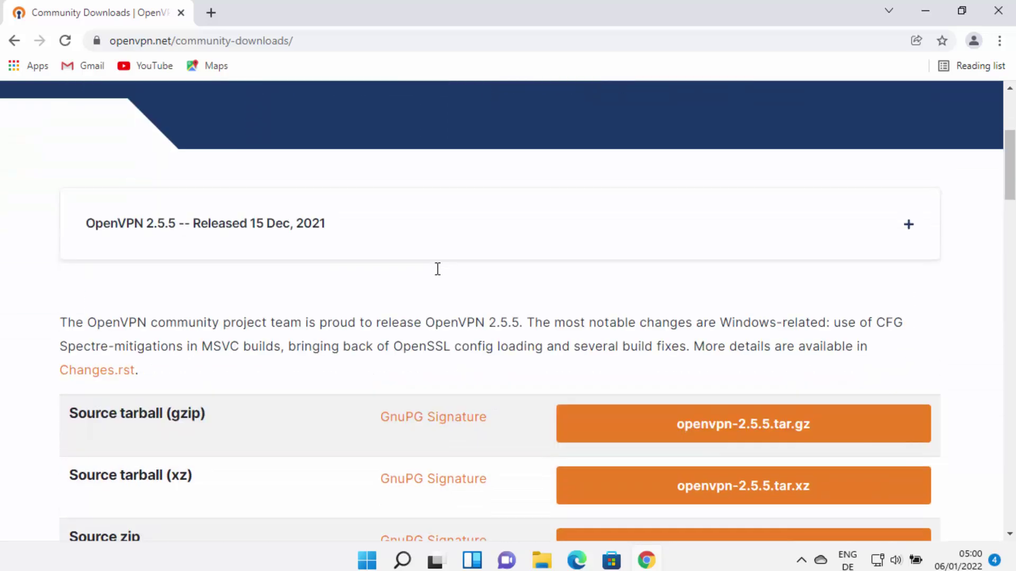
{"action": "scroll", "coordinate": [279, 236], "scroll_direction": "up", "scroll_amount": 5}
{"action": "scroll", "coordinate": [281, 229], "scroll_direction": "down", "scroll_amount": 9}
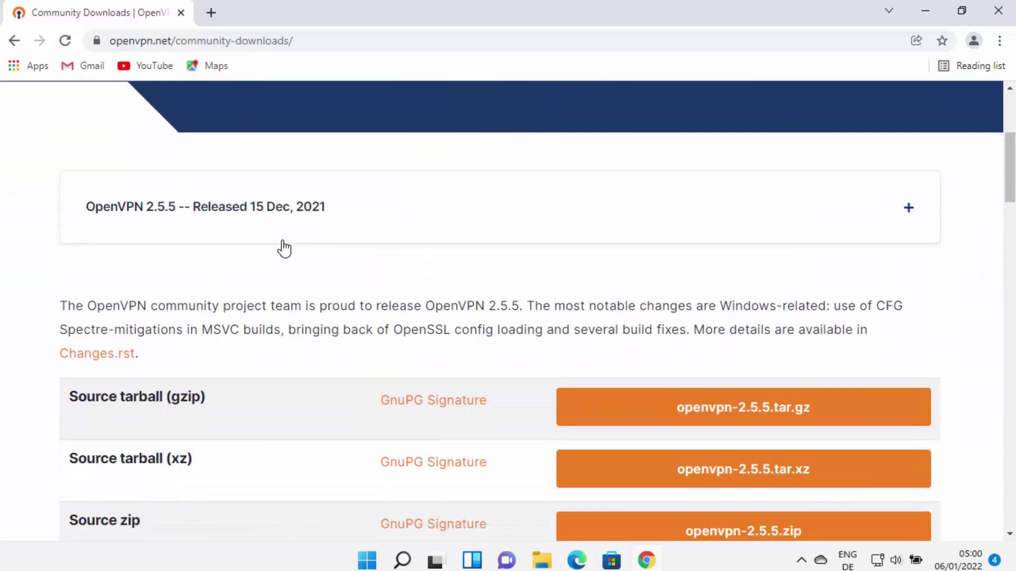
{"action": "scroll", "coordinate": [292, 257], "scroll_direction": "down", "scroll_amount": 2}
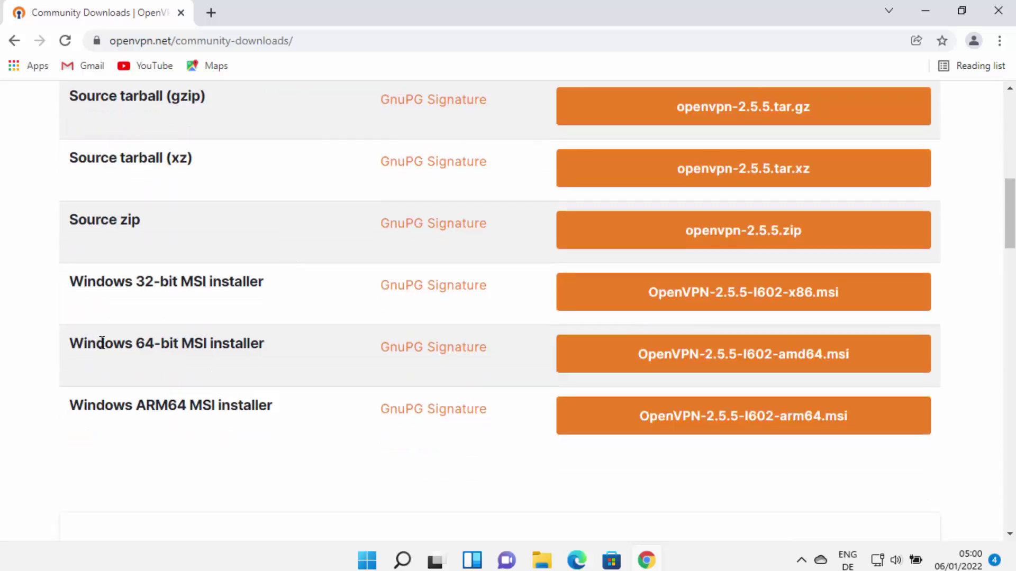
{"action": "left_click_drag", "start_coordinate": [70, 343], "coordinate": [266, 345]}
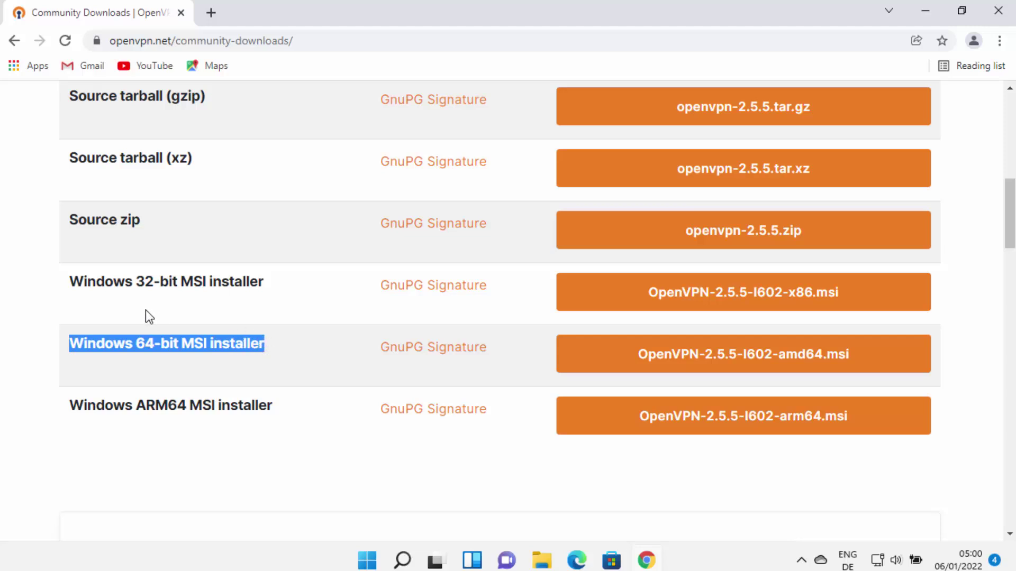
{"action": "left_click_drag", "start_coordinate": [70, 281], "coordinate": [269, 284]}
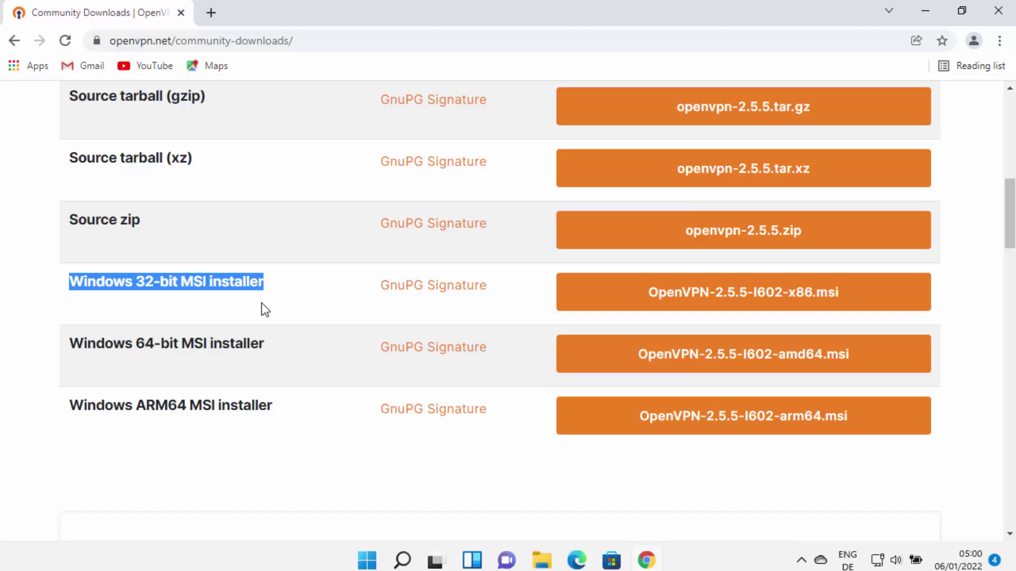
{"action": "left_click_drag", "start_coordinate": [72, 343], "coordinate": [264, 344]}
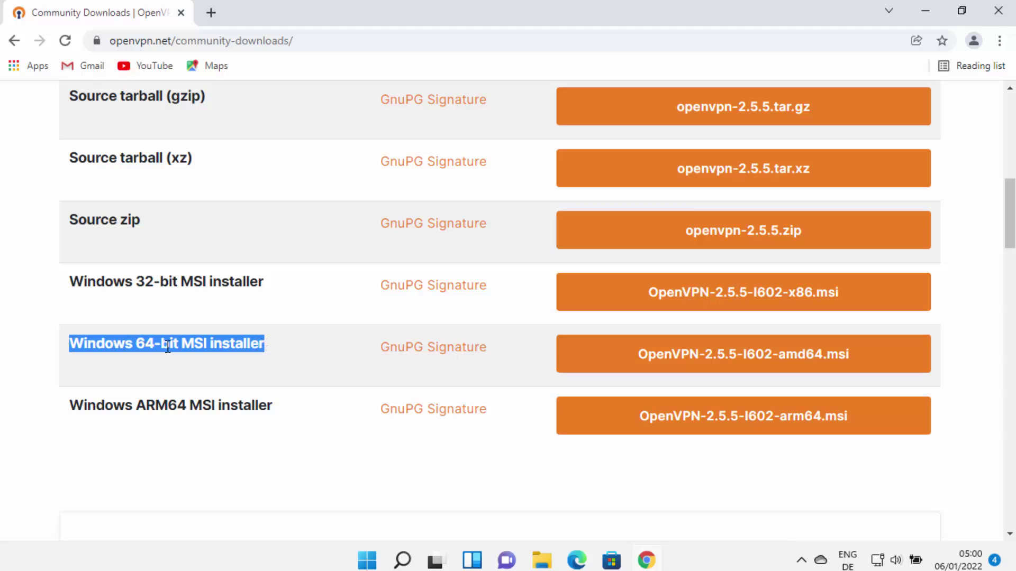
{"action": "left_click", "coordinate": [750, 353]}
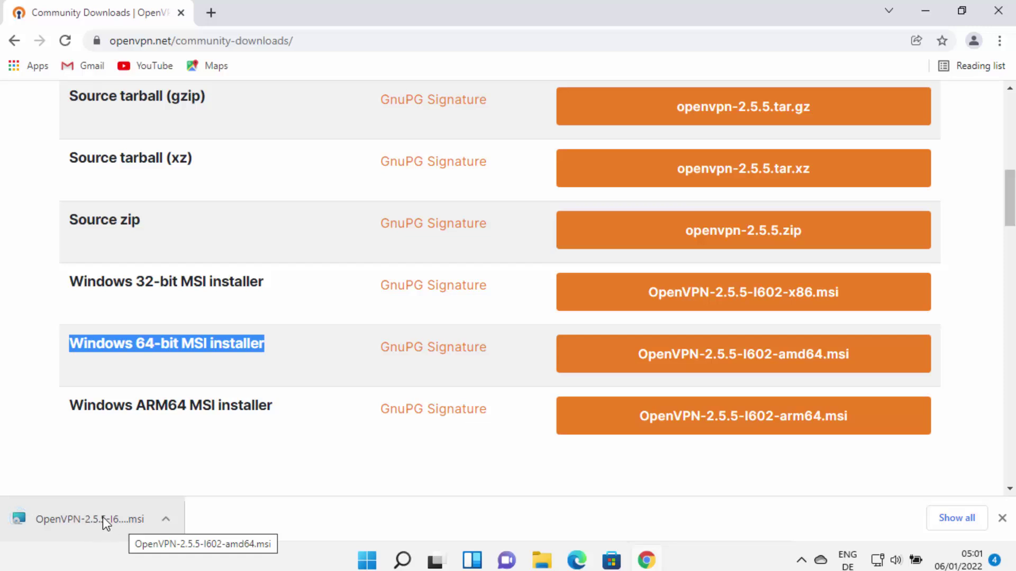
Step: Run the downloaded OpenVPN installer with the standard setup type, allow it to make changes, and close the finished setup
{"action": "left_click", "coordinate": [103, 516]}
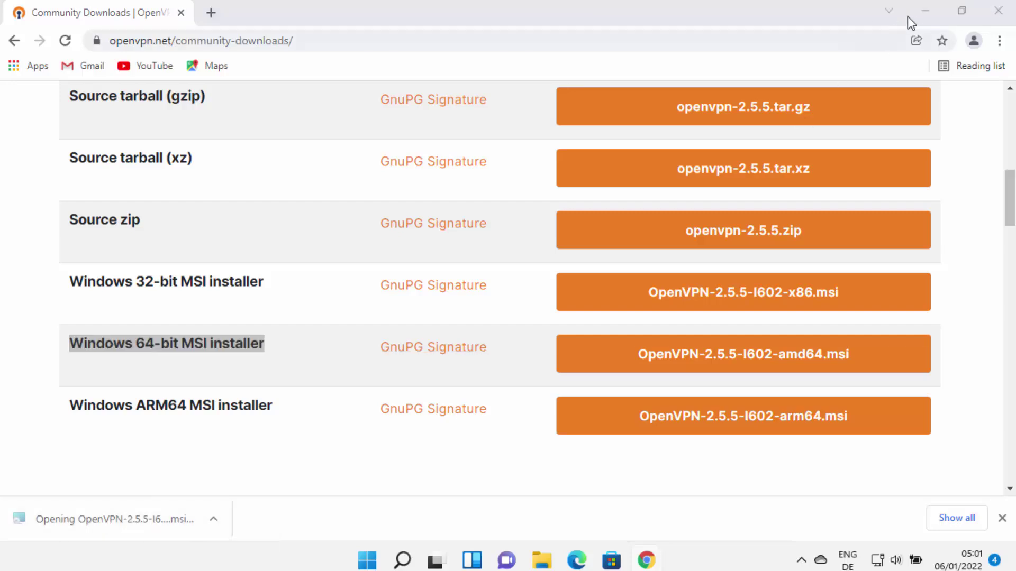
{"action": "left_click", "coordinate": [924, 11]}
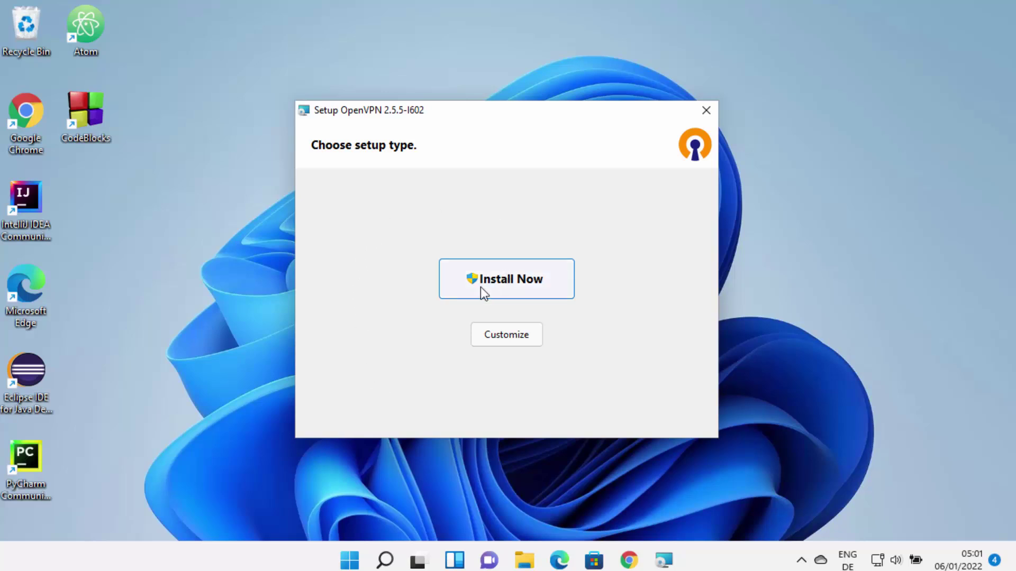
{"action": "left_click", "coordinate": [499, 281]}
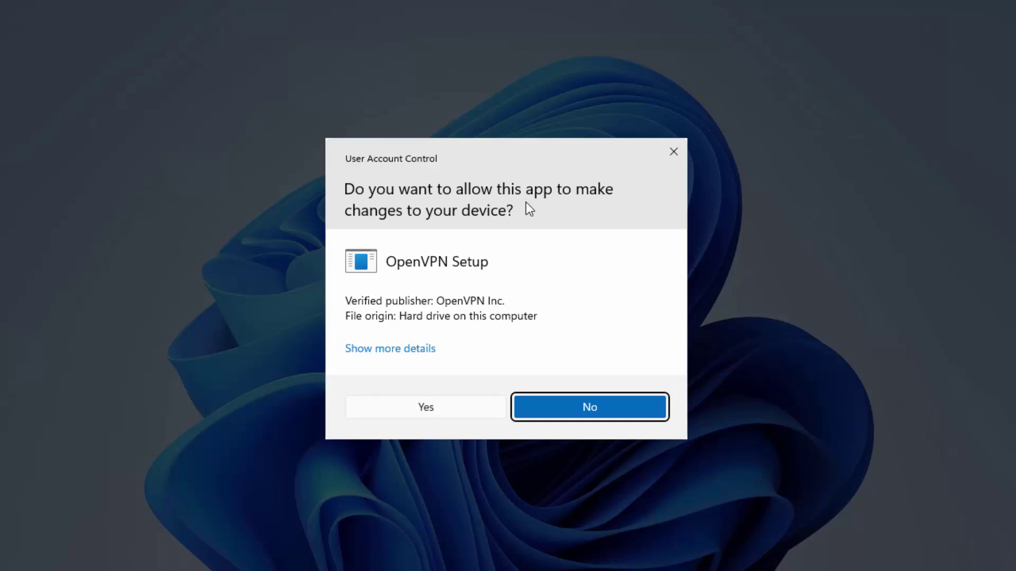
{"action": "left_click", "coordinate": [424, 408]}
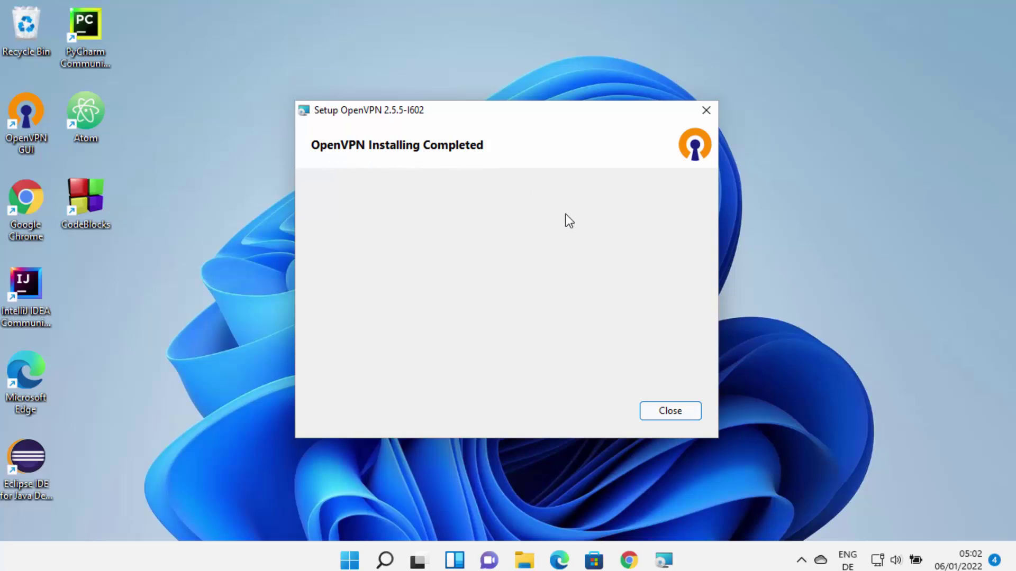
{"action": "left_click", "coordinate": [672, 412]}
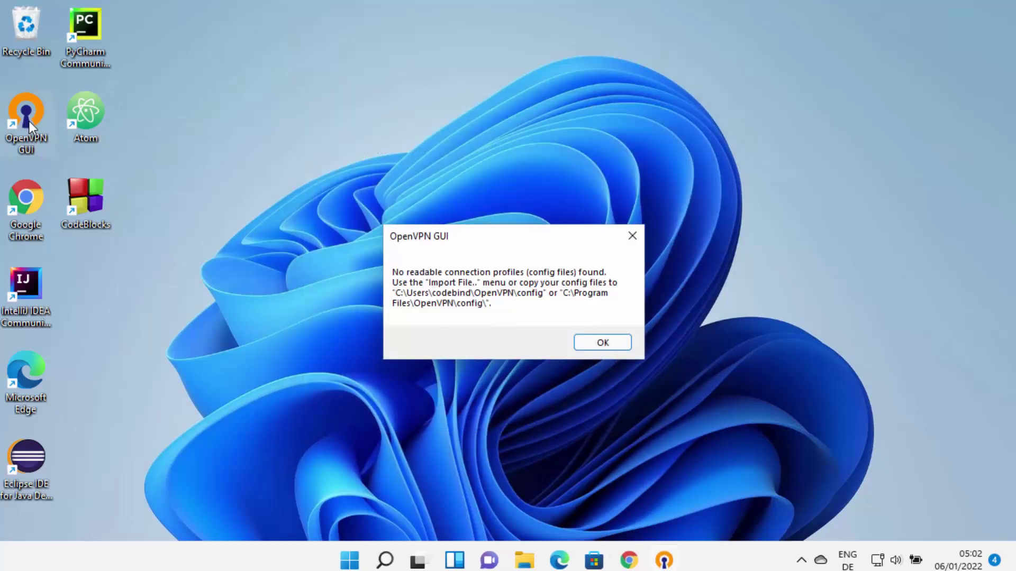
Step: Search Windows for "openvpn" to find the OpenVPN GUI app
{"action": "left_click", "coordinate": [344, 554]}
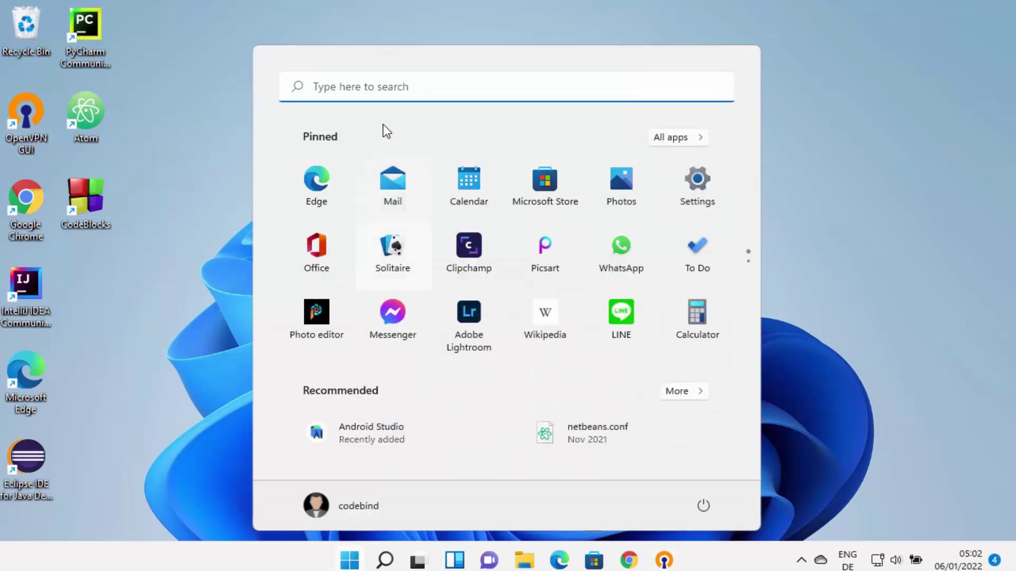
{"action": "left_click", "coordinate": [376, 87]}
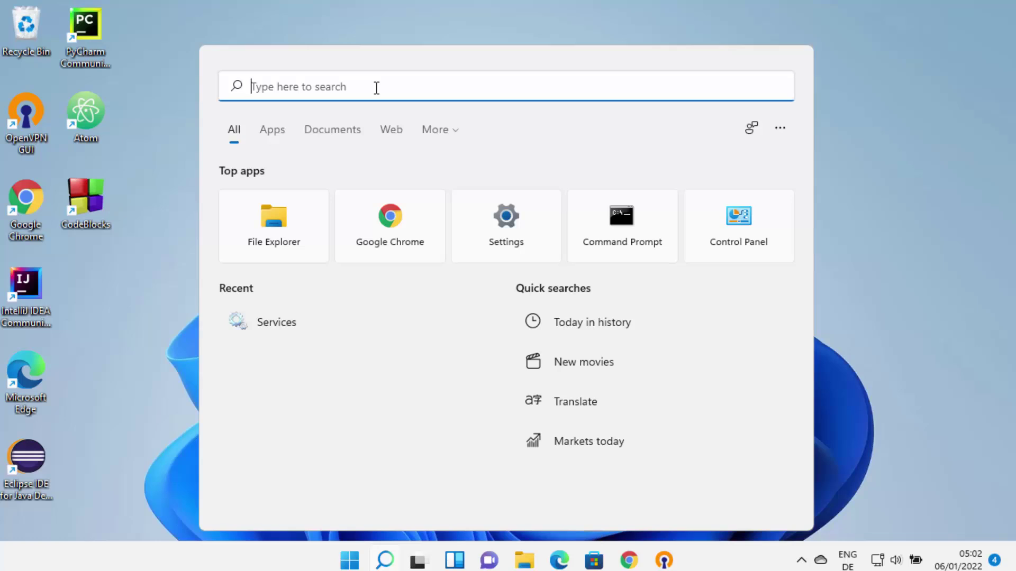
{"action": "type", "text": "openvpn"}
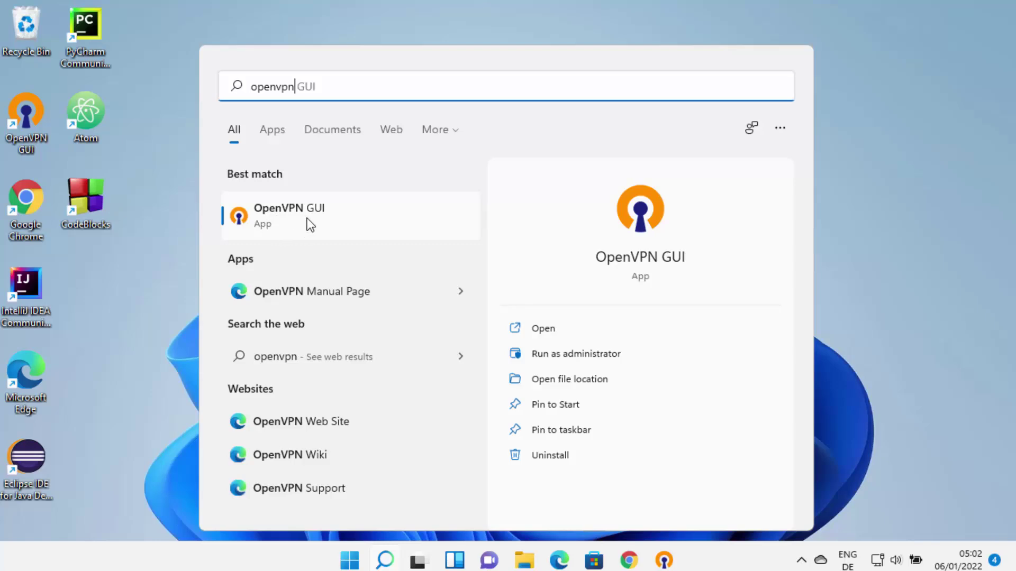
{"action": "key", "text": "Return"}
Step: Look through the list of all installed apps for the OpenVPN entry
{"action": "left_click", "coordinate": [350, 563]}
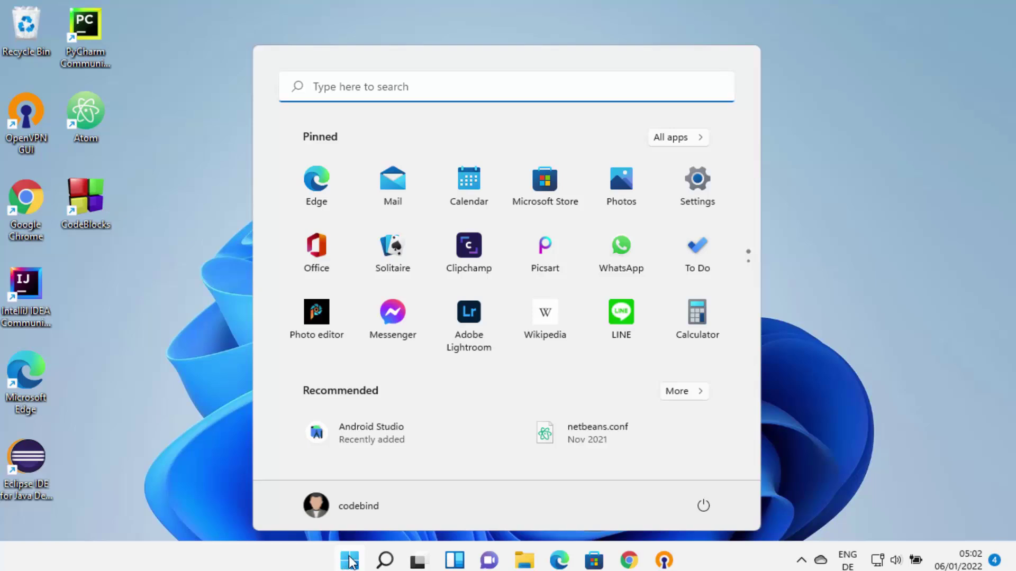
{"action": "left_click", "coordinate": [690, 142]}
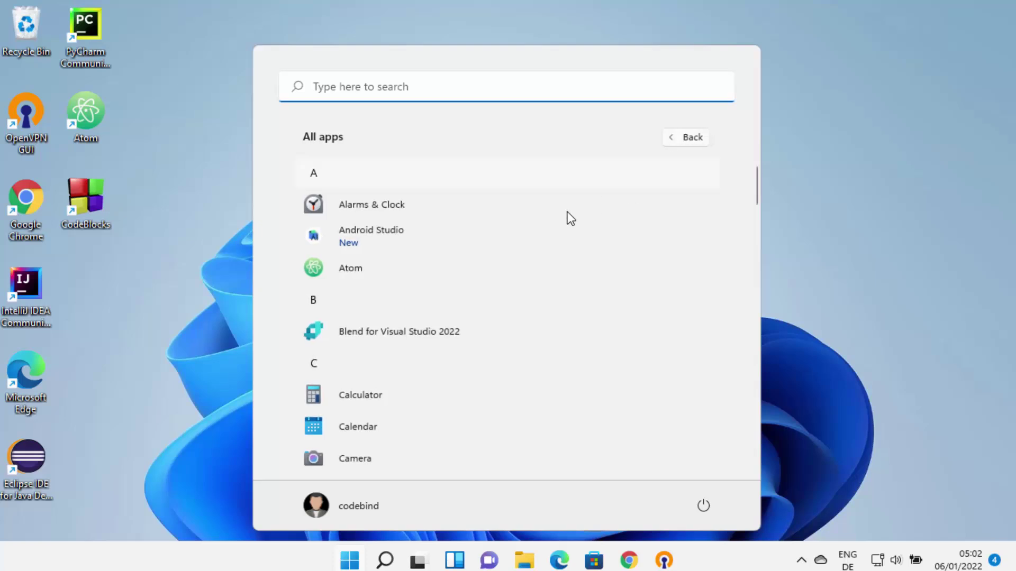
{"action": "scroll", "coordinate": [517, 247], "scroll_direction": "down", "scroll_amount": 3}
{"action": "scroll", "coordinate": [516, 248], "scroll_direction": "down", "scroll_amount": 10}
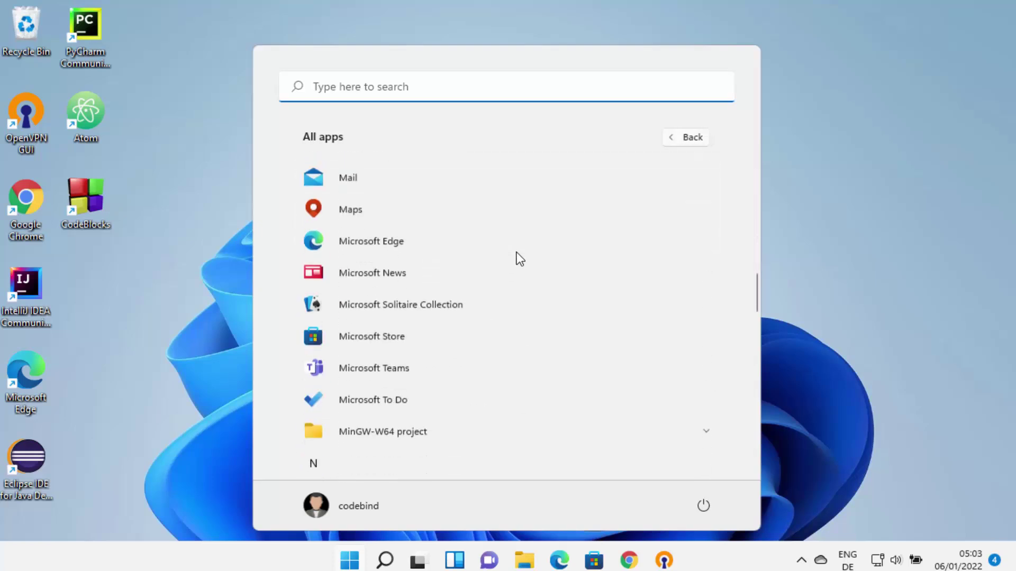
{"action": "scroll", "coordinate": [515, 258], "scroll_direction": "up", "scroll_amount": 1}
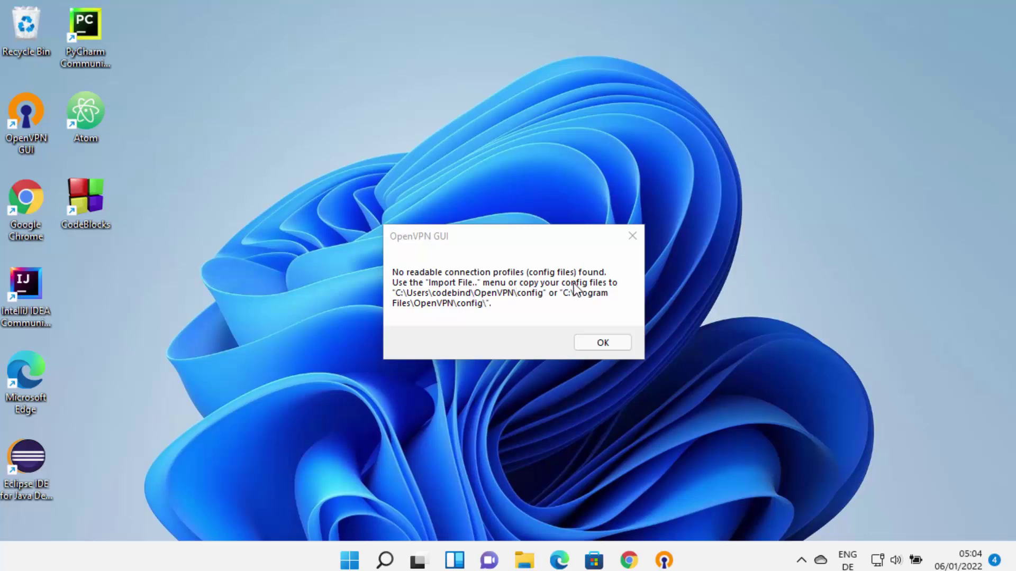
Step: Dismiss the OpenVPN GUI notice about missing connection profiles and locate the program among the hidden system tray icons
{"action": "left_click", "coordinate": [404, 298]}
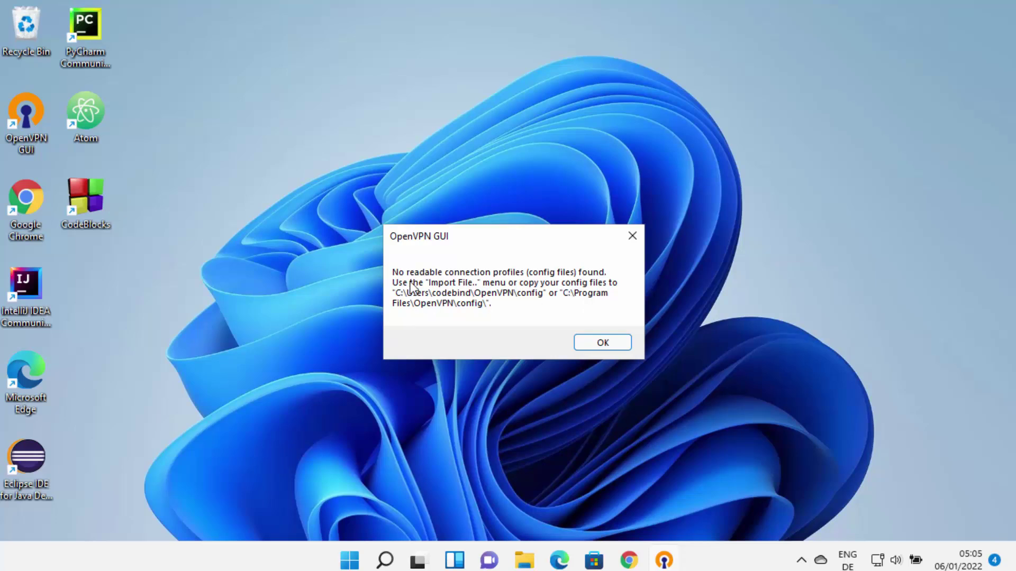
{"action": "left_click", "coordinate": [592, 350]}
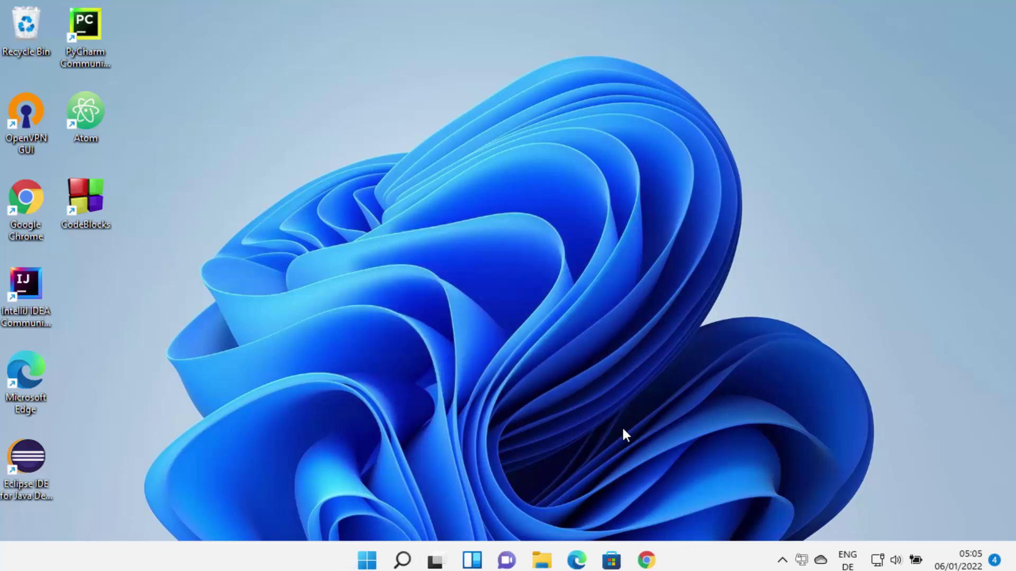
{"action": "left_click", "coordinate": [784, 562]}
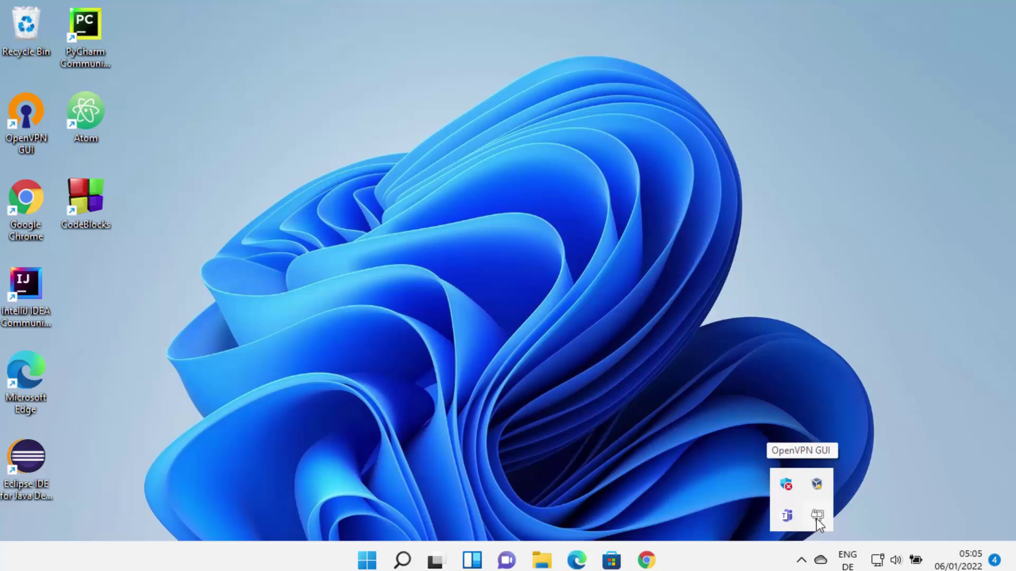
{"action": "left_click", "coordinate": [414, 395]}
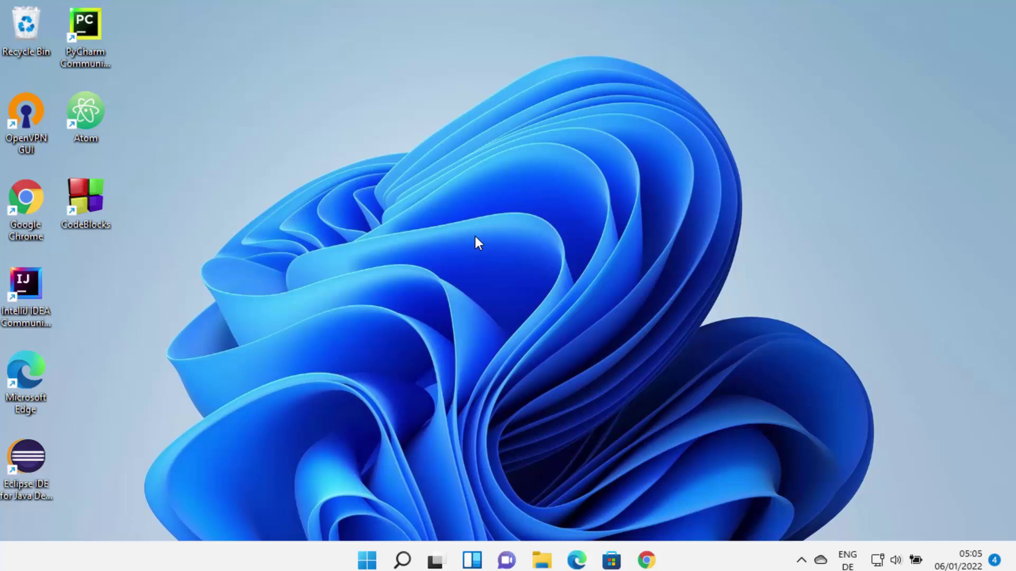
Step: View OpenVPN GUI's file import dialog for .ovpn profiles from the system tray, closing it without importing anything
{"action": "left_click", "coordinate": [801, 560]}
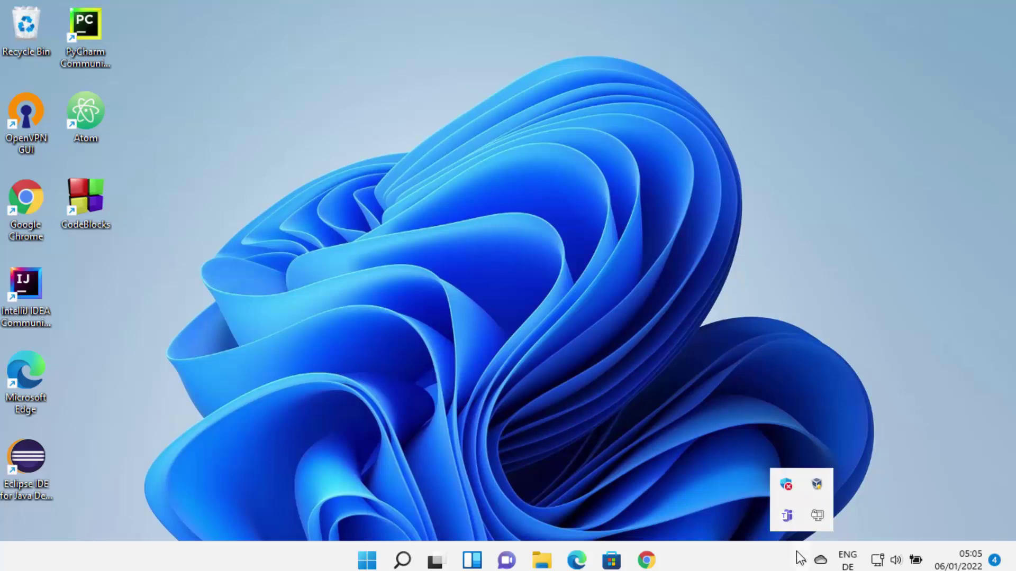
{"action": "right_click", "coordinate": [816, 517]}
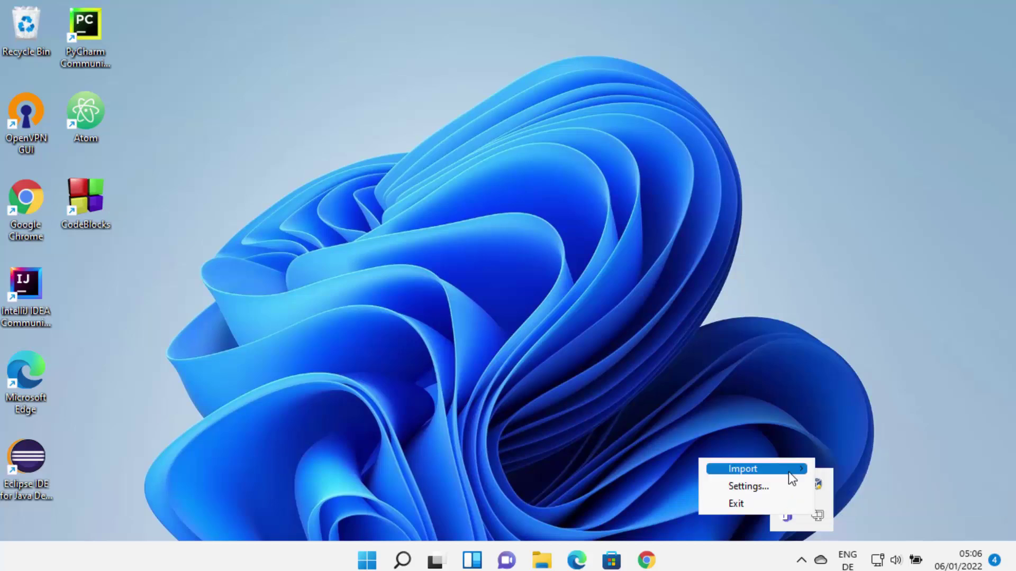
{"action": "mouse_move", "coordinate": [788, 472]}
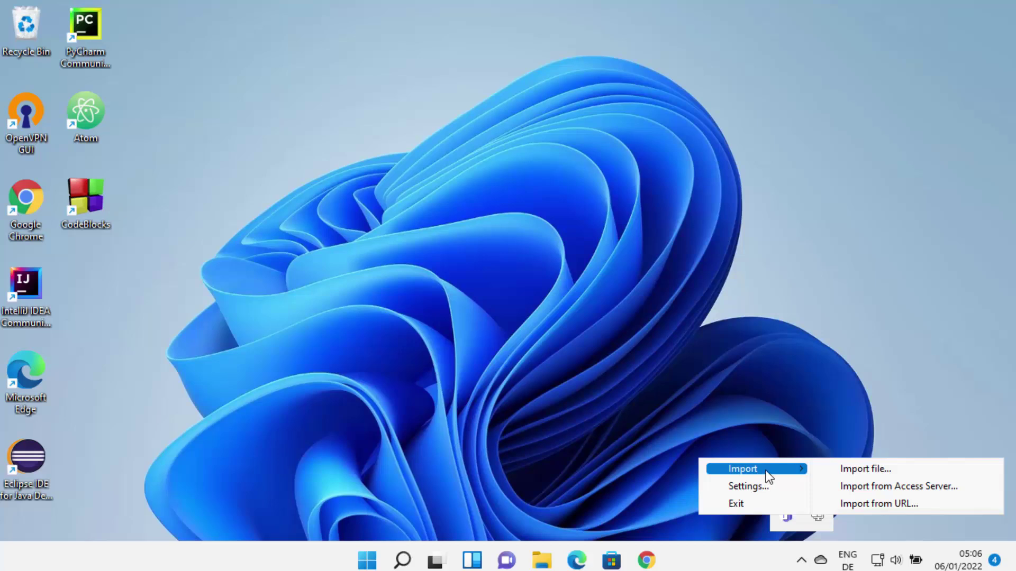
{"action": "left_click", "coordinate": [852, 471]}
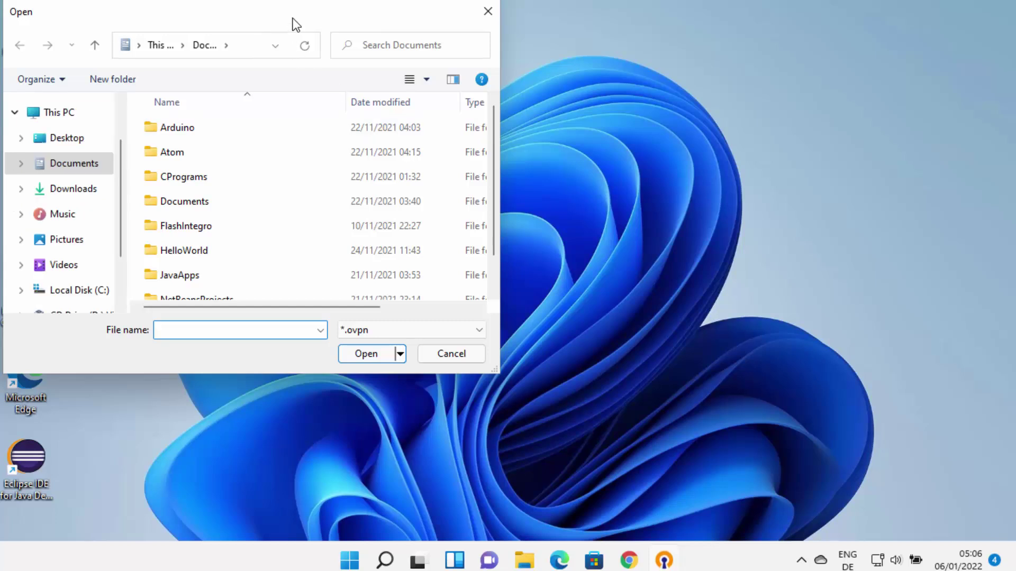
{"action": "left_click_drag", "start_coordinate": [293, 18], "coordinate": [508, 89]}
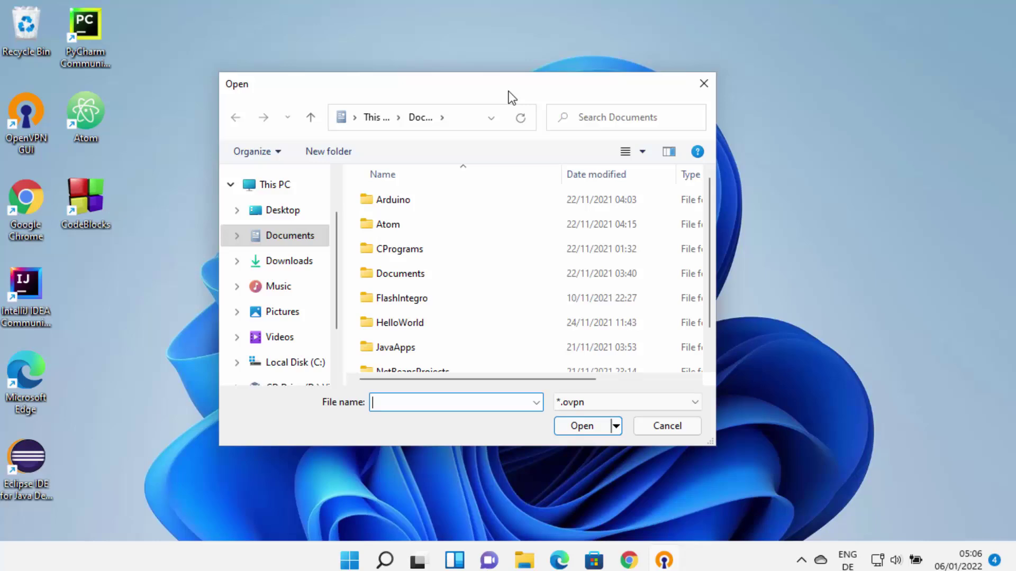
{"action": "left_click", "coordinate": [665, 428]}
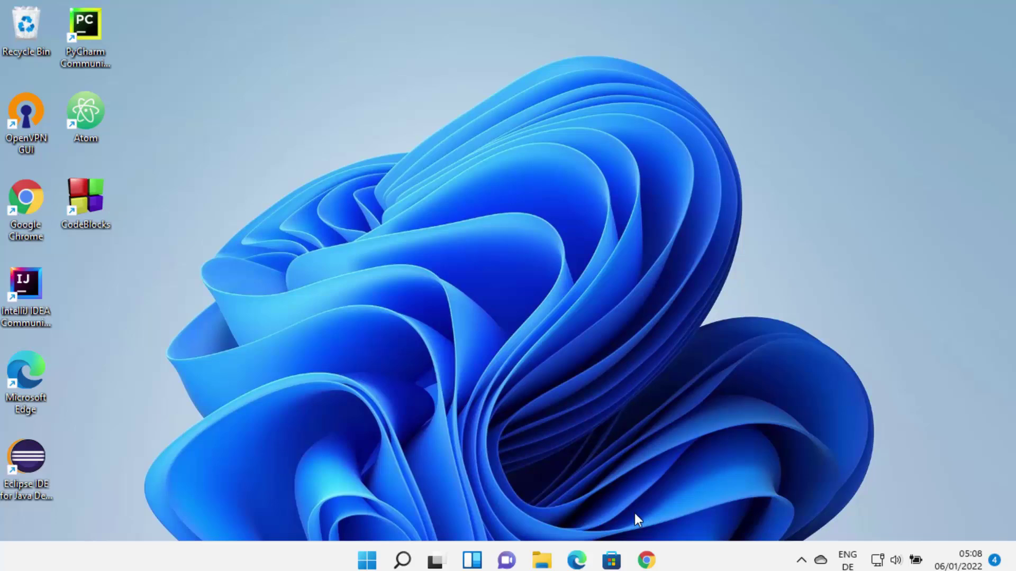
Step: Switch to Google Chrome and open the VPNBook website from the search results for "vpnbook"
{"action": "left_click", "coordinate": [646, 559]}
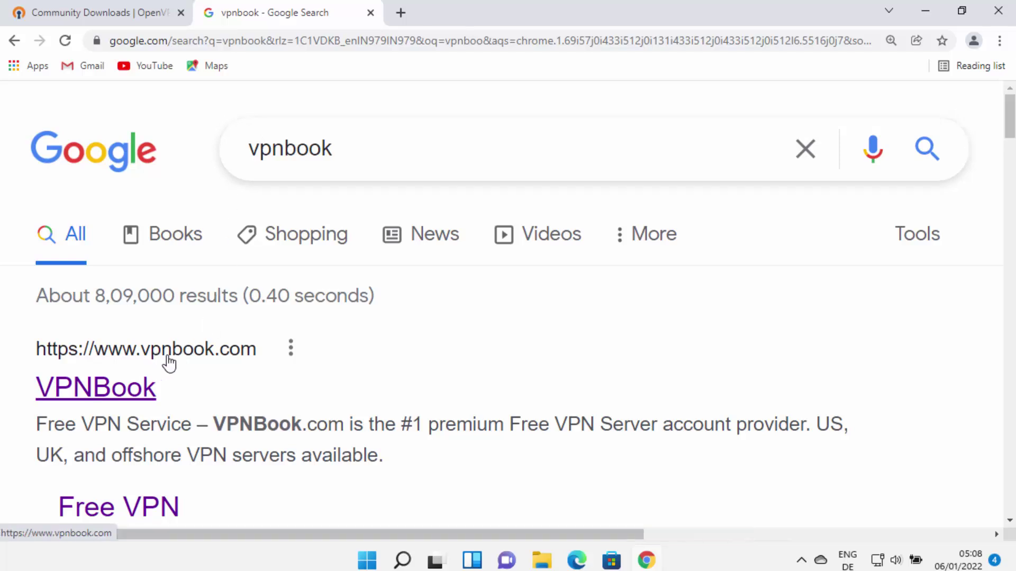
{"action": "left_click", "coordinate": [131, 390]}
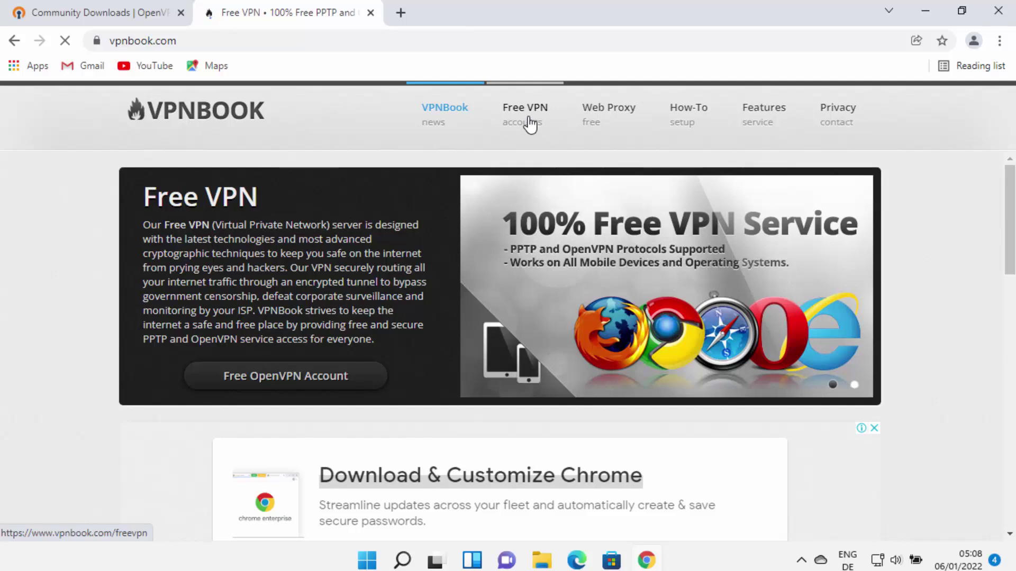
Step: Open VPNBook's Free VPN accounts page and highlight the Free OpenVPN heading
{"action": "left_click", "coordinate": [528, 125]}
{"action": "left_click", "coordinate": [542, 375]}
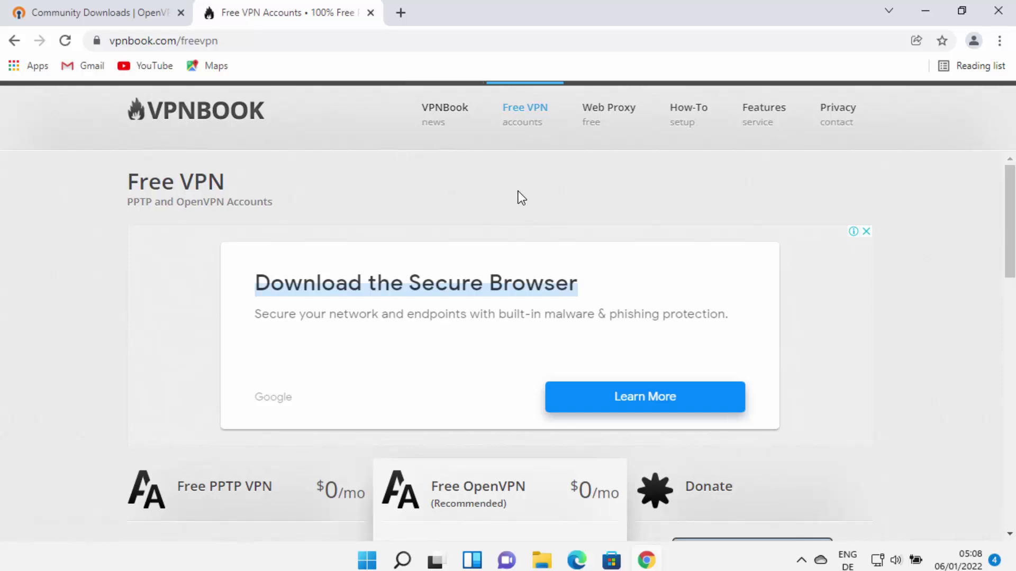
{"action": "scroll", "coordinate": [521, 212], "scroll_direction": "down", "scroll_amount": 3}
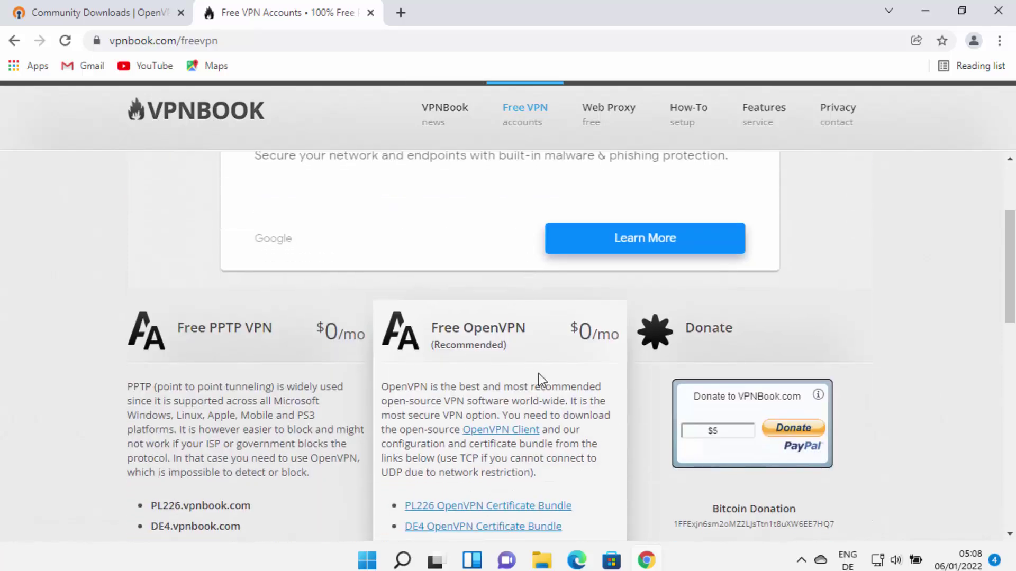
{"action": "scroll", "coordinate": [564, 396], "scroll_direction": "down", "scroll_amount": 2}
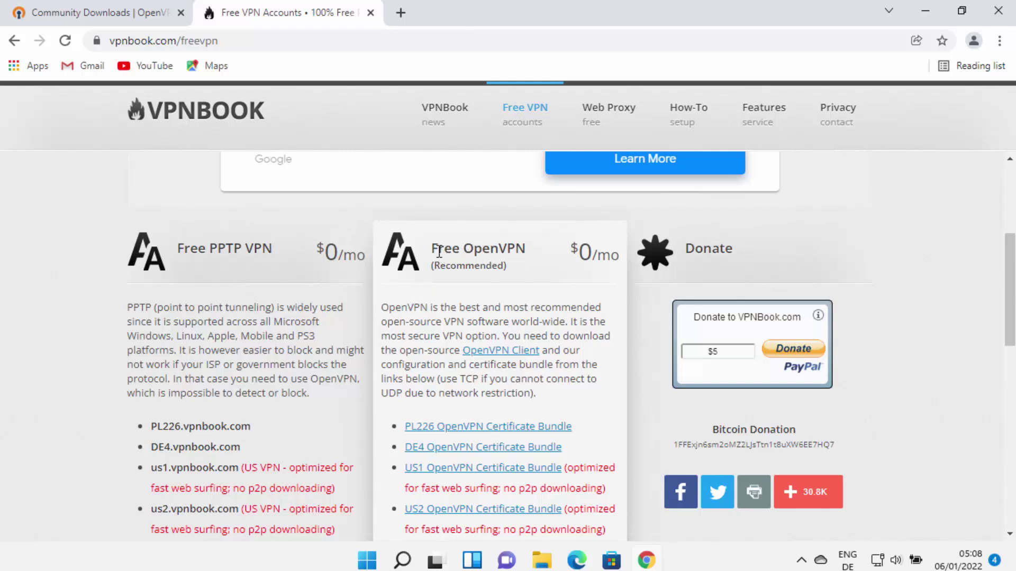
{"action": "left_click_drag", "start_coordinate": [430, 253], "coordinate": [526, 251]}
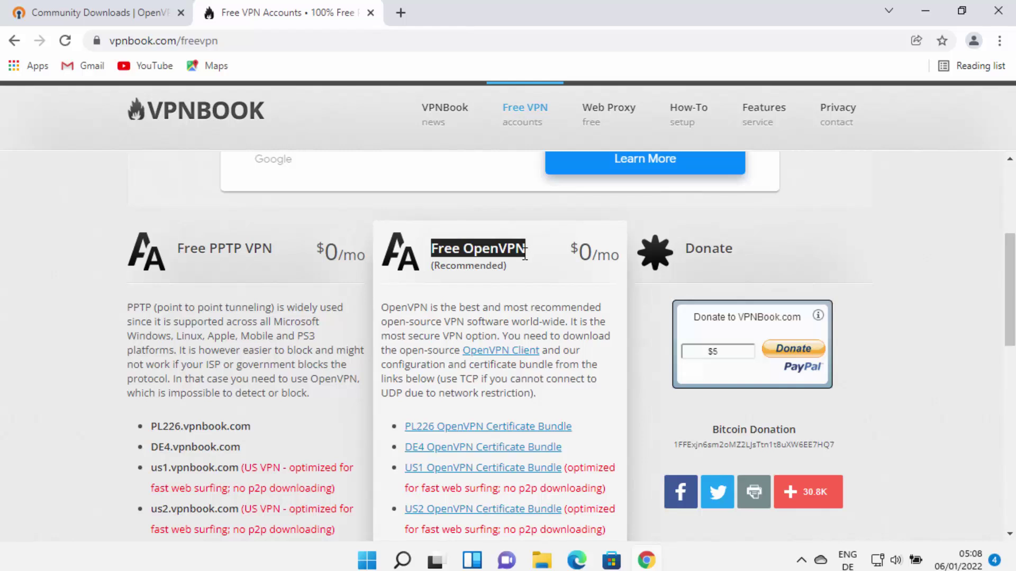
Step: Review the OpenVPN certificate bundles and download the US1 OpenVPN Certificate Bundle
{"action": "scroll", "coordinate": [525, 256], "scroll_direction": "down", "scroll_amount": 1}
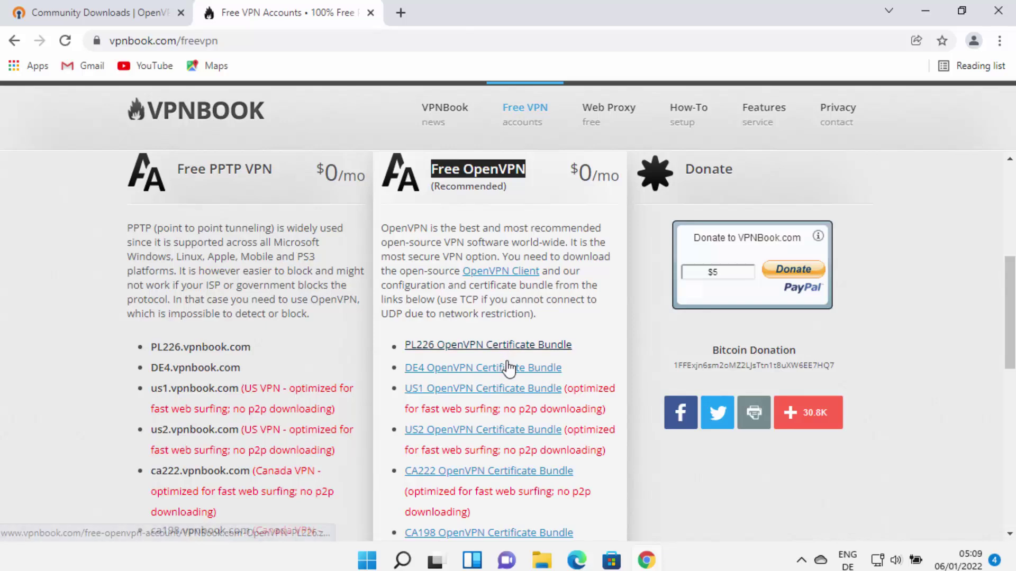
{"action": "scroll", "coordinate": [508, 366], "scroll_direction": "down", "scroll_amount": 3}
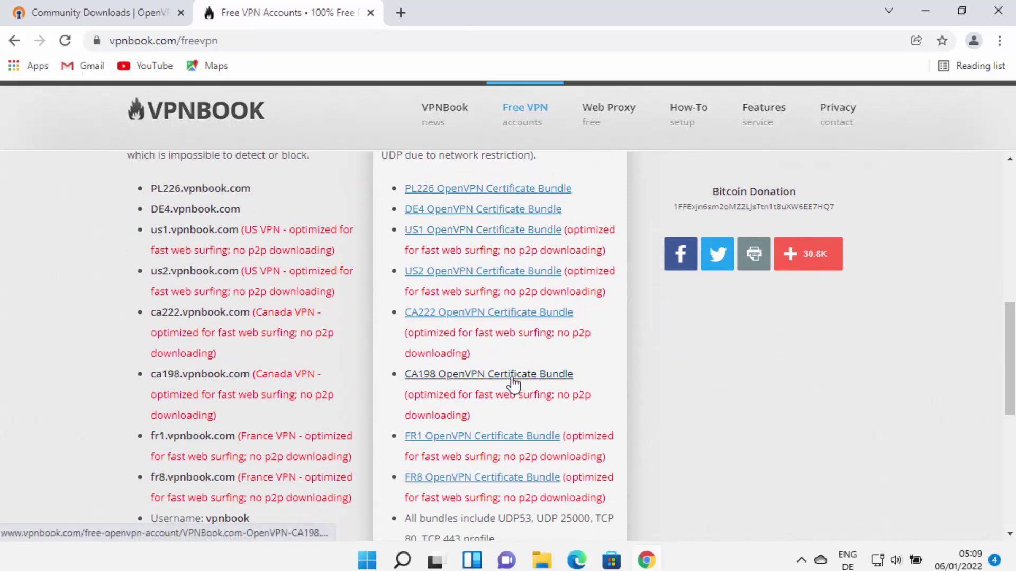
{"action": "scroll", "coordinate": [527, 451], "scroll_direction": "up", "scroll_amount": 1}
{"action": "scroll", "coordinate": [528, 451], "scroll_direction": "up", "scroll_amount": 2}
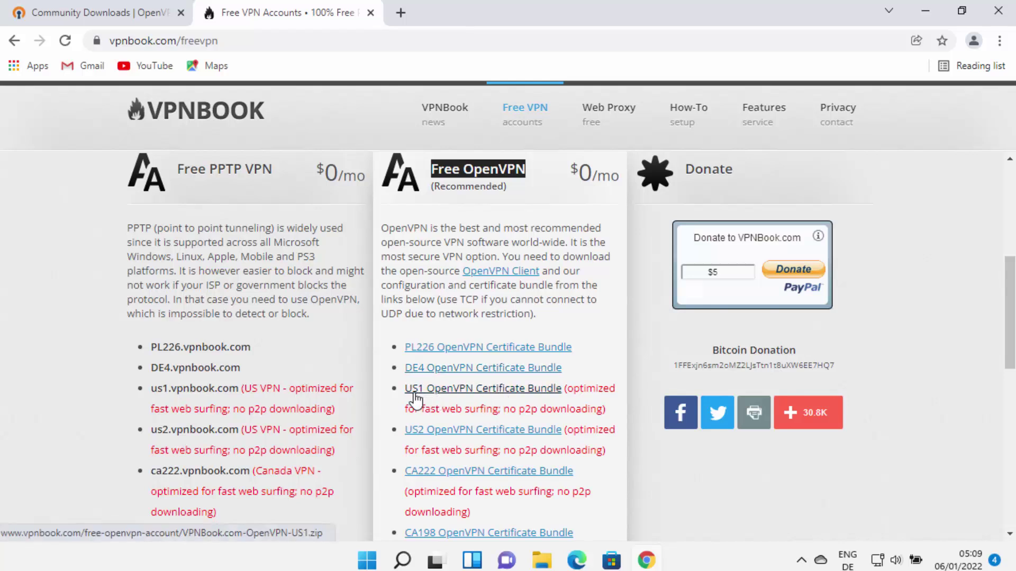
{"action": "left_click", "coordinate": [496, 394]}
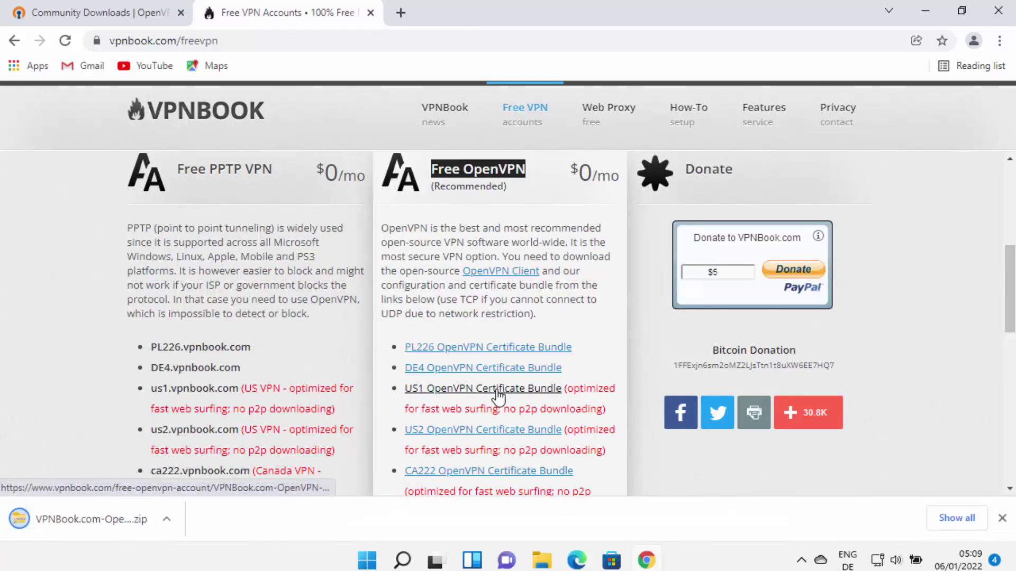
Step: Open the downloaded VPNBook.com-OpenVPN-US1.zip archive and extract all its files to the suggested folder in Downloads
{"action": "left_click", "coordinate": [105, 522]}
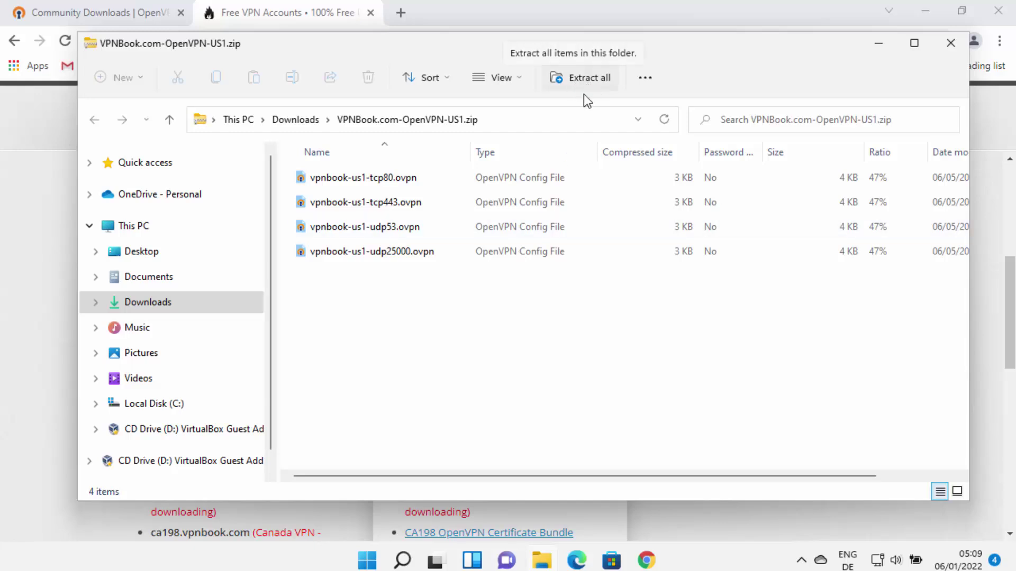
{"action": "right_click", "coordinate": [440, 305]}
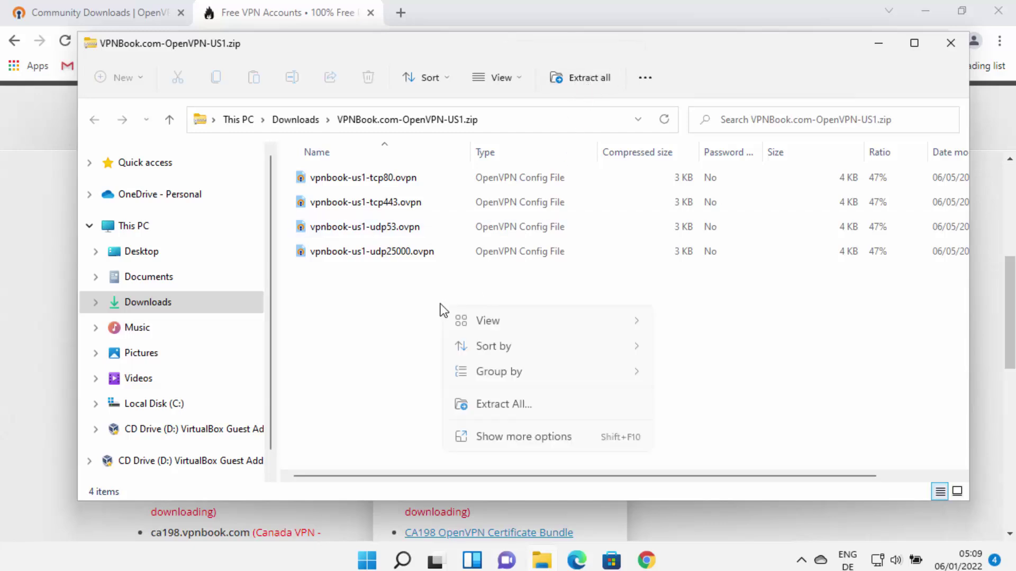
{"action": "left_click", "coordinate": [486, 406]}
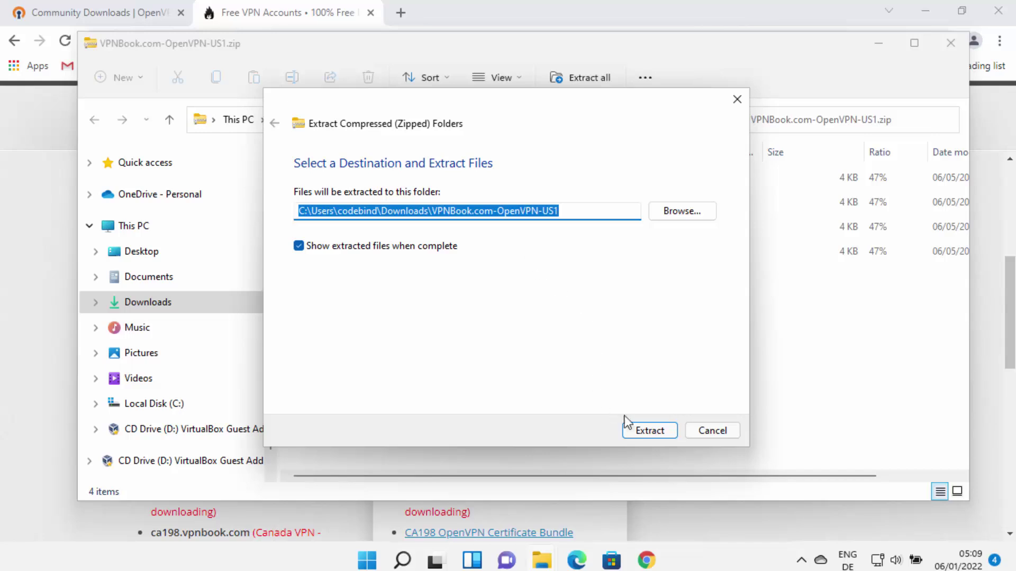
{"action": "left_click", "coordinate": [640, 433]}
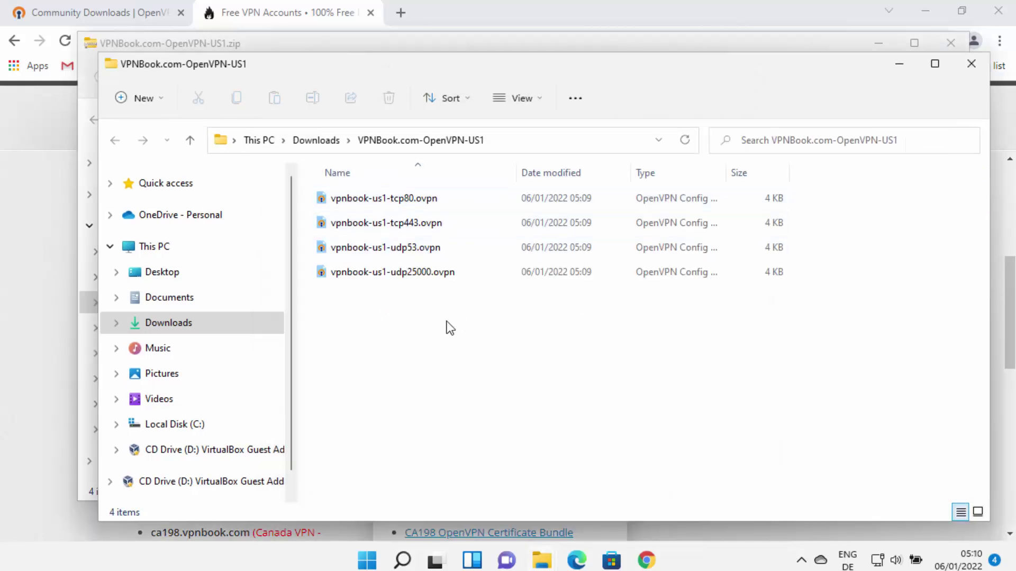
Step: Copy the full path of the extracted VPNBook.com-OpenVPN-US1 folder
{"action": "left_click", "coordinate": [542, 140]}
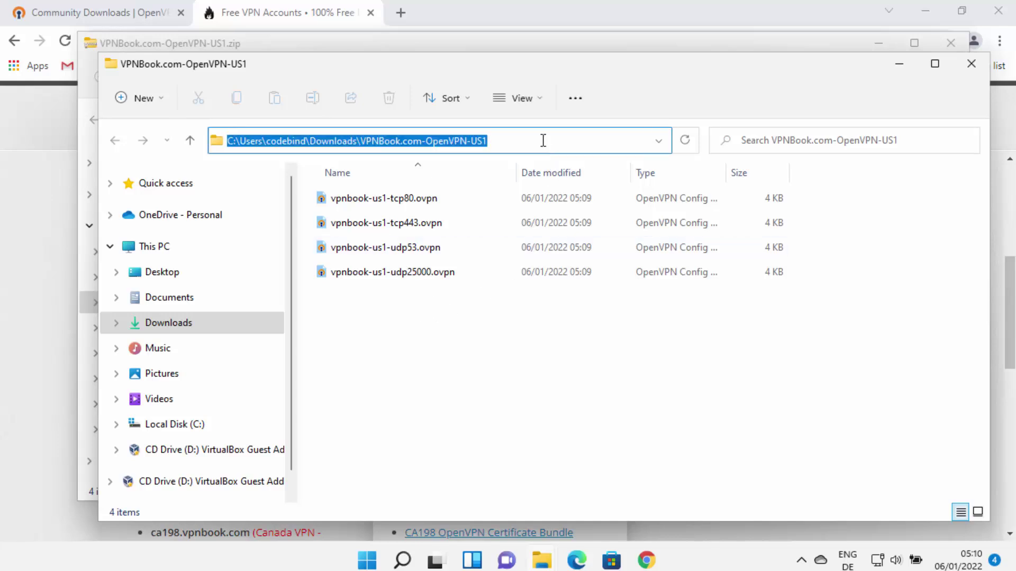
{"action": "left_click", "coordinate": [543, 141]}
{"action": "double_click", "coordinate": [542, 141]}
{"action": "key", "text": "ctrl+c"}
Step: Minimize both File Explorer windows and the Chrome window to reveal the desktop
{"action": "left_click", "coordinate": [899, 66]}
{"action": "left_click", "coordinate": [879, 42]}
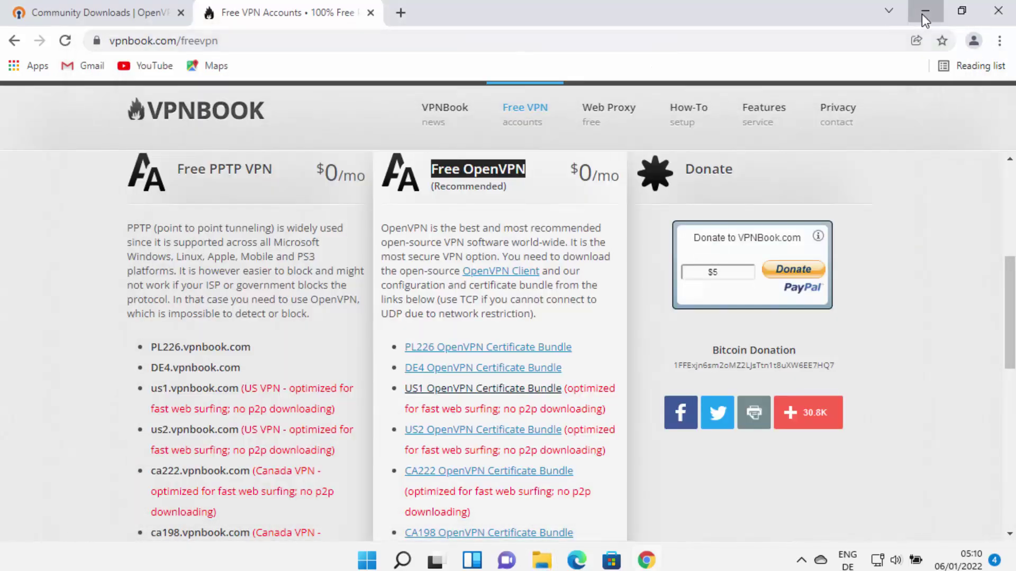
{"action": "left_click", "coordinate": [921, 14]}
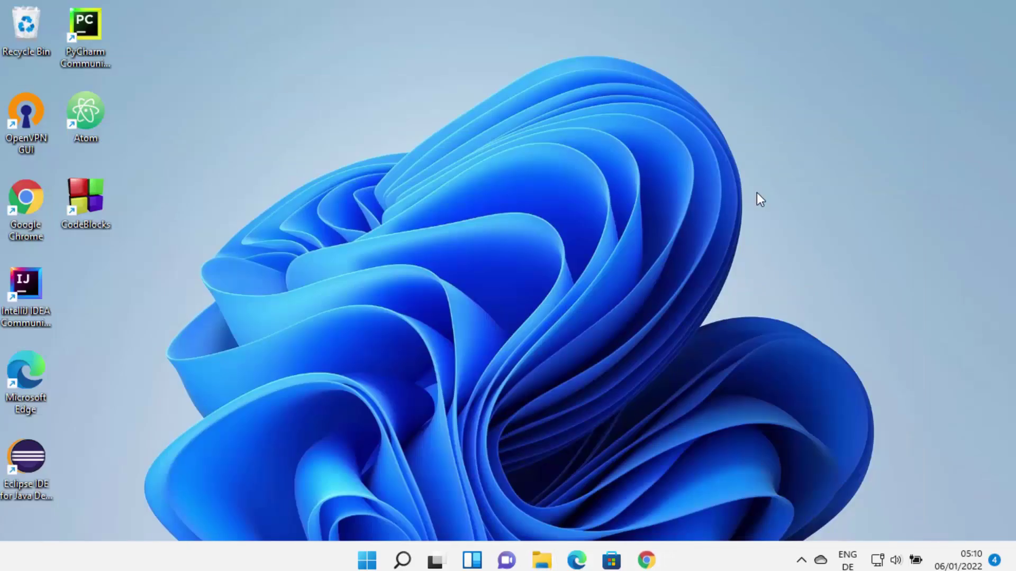
Step: Open OpenVPN GUI's file import dialog from the hidden system tray icons and enlarge the dialog
{"action": "left_click", "coordinate": [802, 560]}
{"action": "right_click", "coordinate": [817, 518]}
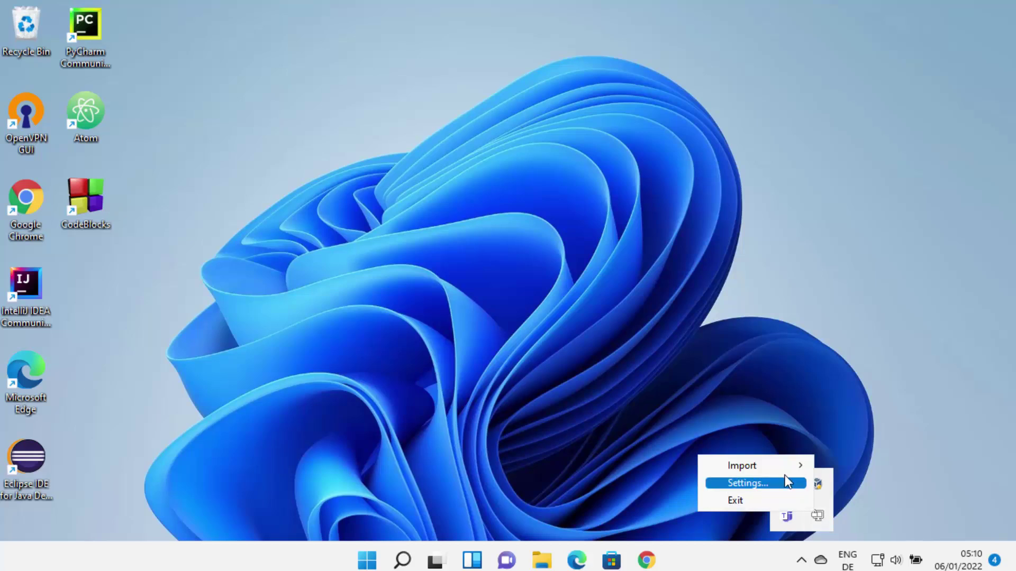
{"action": "mouse_move", "coordinate": [783, 475]}
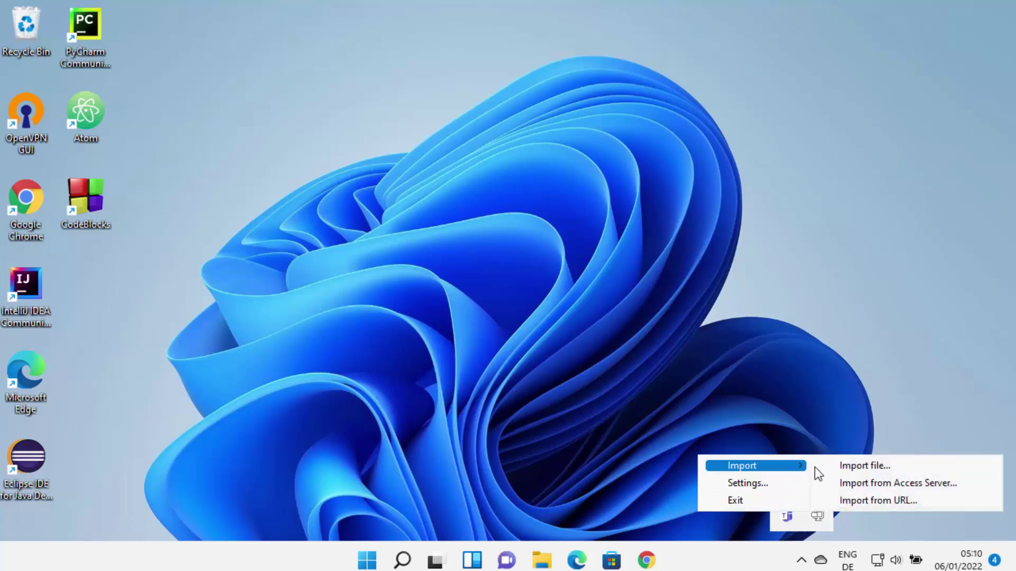
{"action": "left_click", "coordinate": [839, 468]}
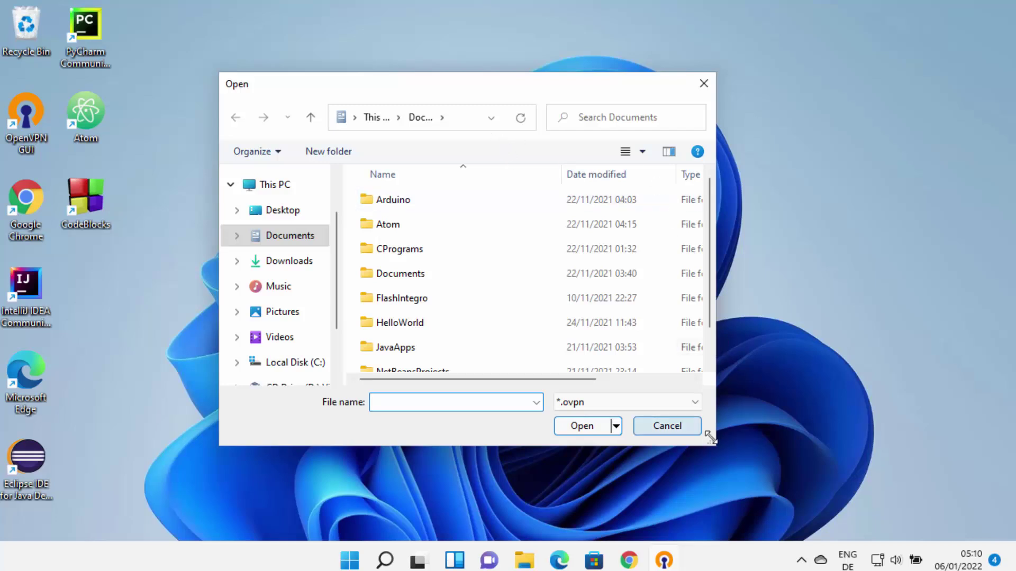
{"action": "left_click_drag", "start_coordinate": [711, 443], "coordinate": [840, 518]}
Step: Go to the copied VPNBook.com-OpenVPN-US1 folder path and import vpnbook-us1-tcp80.ovpn, dismissing the import notification
{"action": "left_click", "coordinate": [545, 122]}
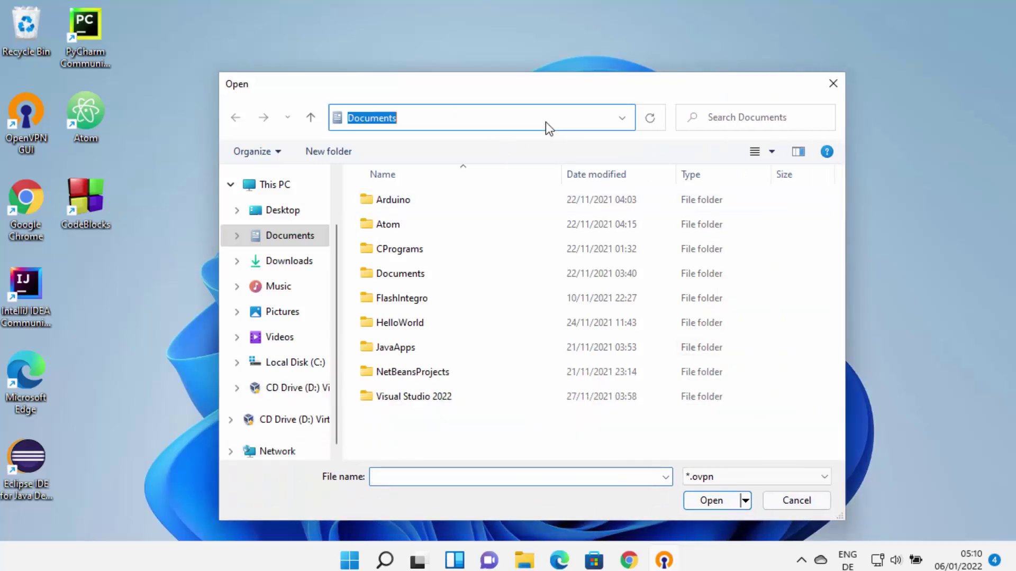
{"action": "key", "text": "ctrl+v"}
{"action": "key", "text": "Return"}
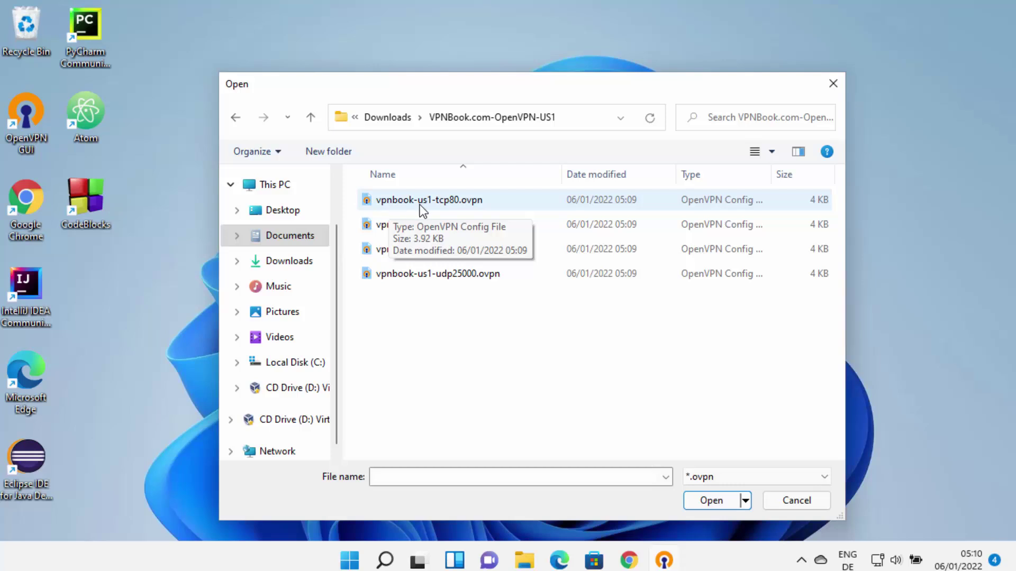
{"action": "left_click", "coordinate": [459, 201]}
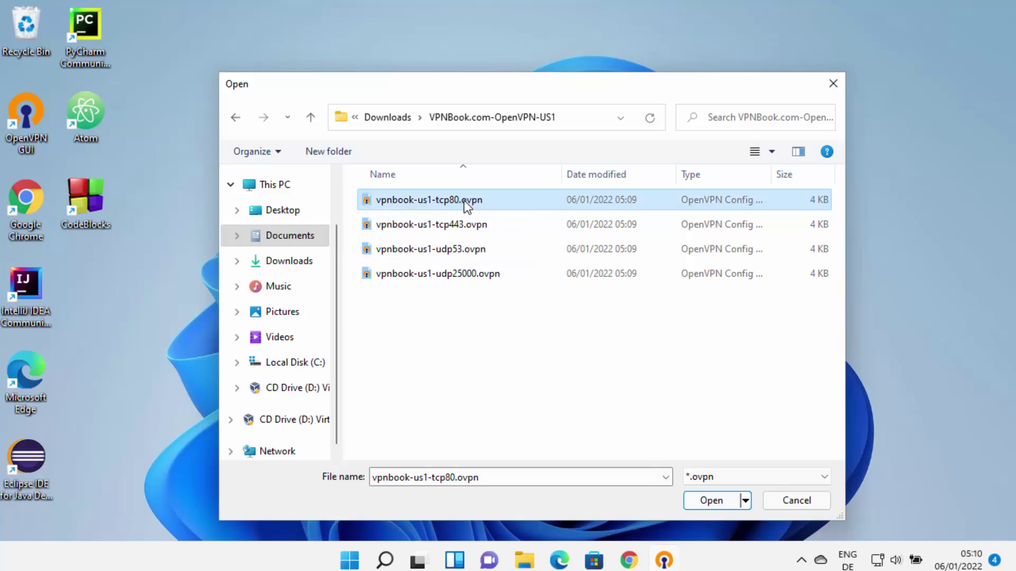
{"action": "left_click", "coordinate": [704, 501]}
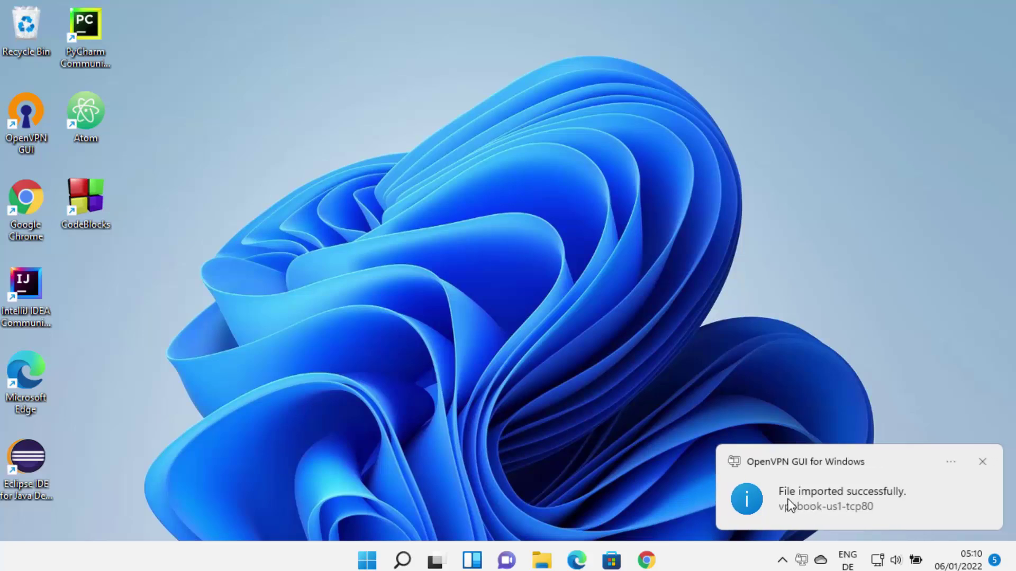
{"action": "left_click", "coordinate": [877, 498]}
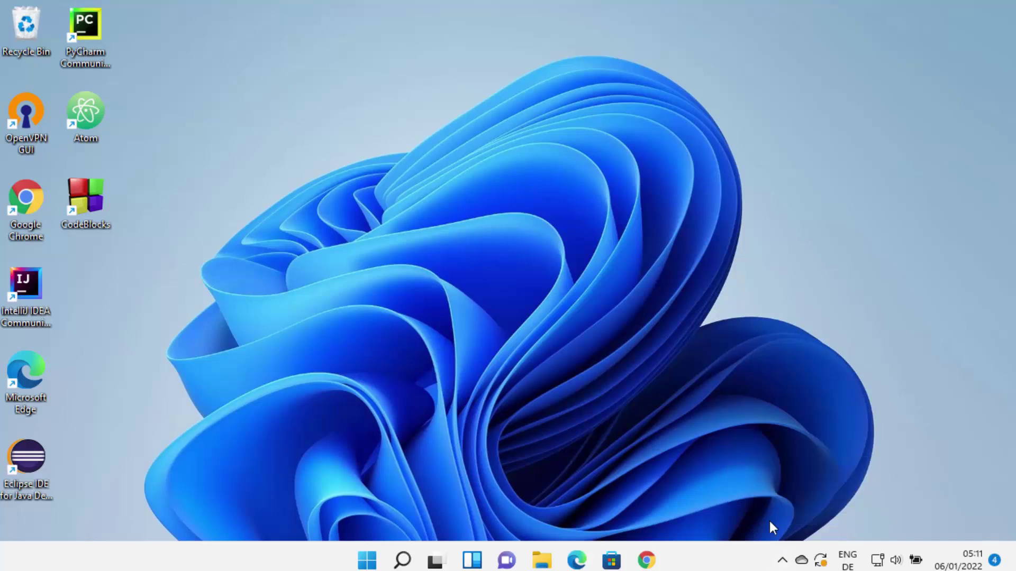
Step: Start connecting the imported vpnbook-us1-tcp80 profile from the OpenVPN GUI tray icon and move its login prompt aside
{"action": "left_click", "coordinate": [782, 562]}
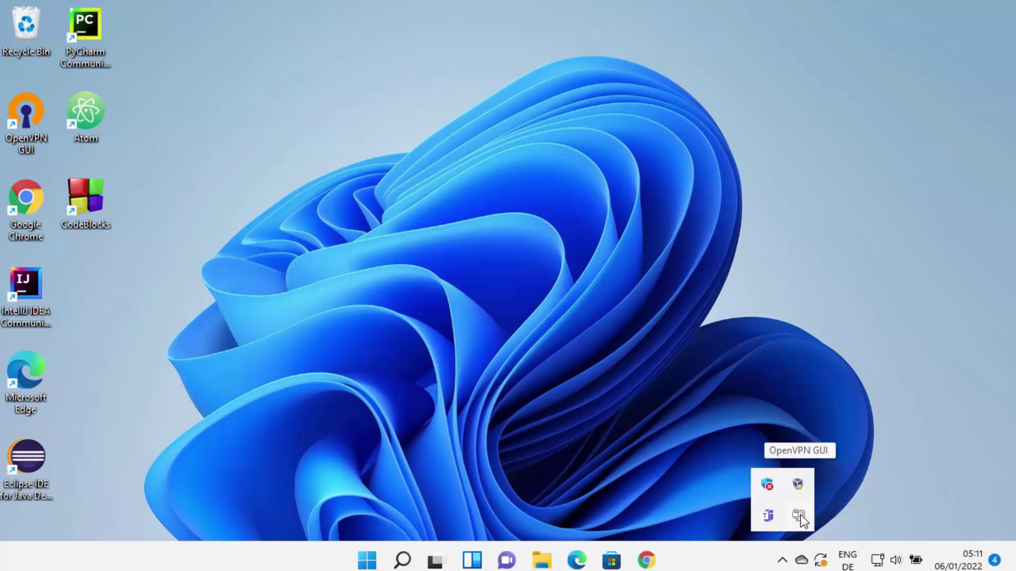
{"action": "right_click", "coordinate": [799, 514]}
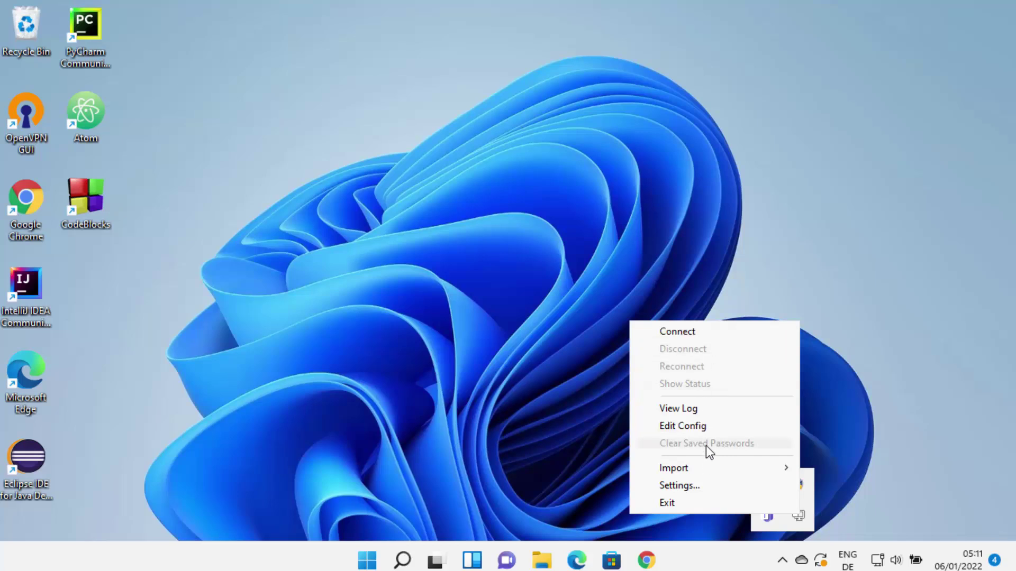
{"action": "left_click", "coordinate": [680, 335]}
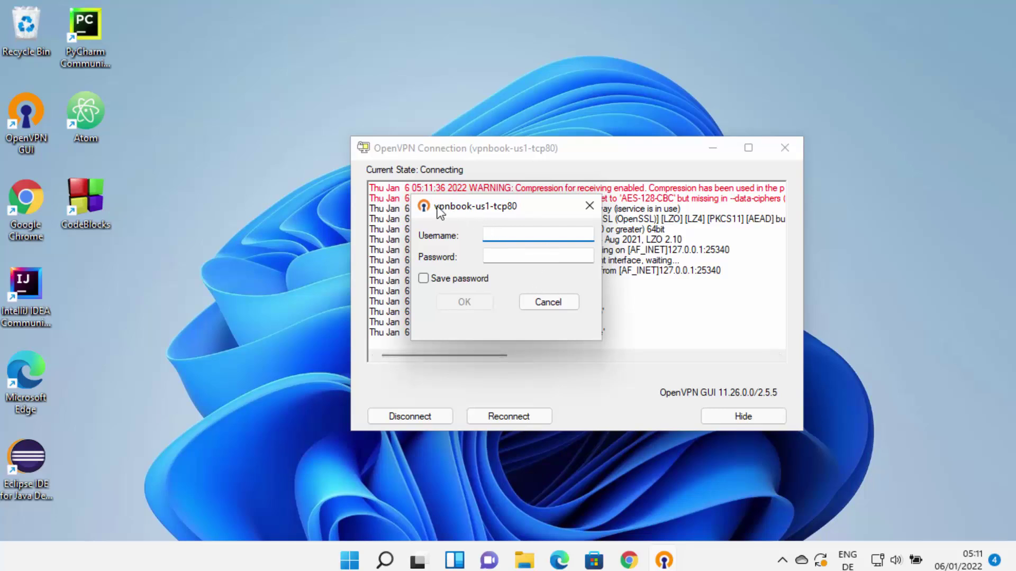
{"action": "left_click_drag", "start_coordinate": [437, 212], "coordinate": [478, 216]}
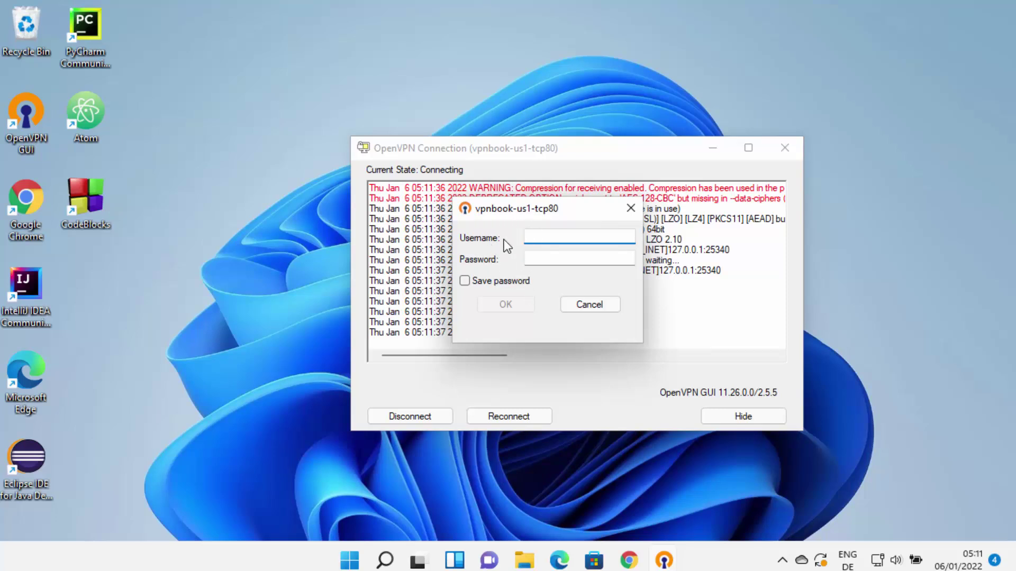
Step: Switch to Google Chrome and find the OpenVPN username and password on VPNBook's Free VPN page
{"action": "left_click", "coordinate": [629, 560]}
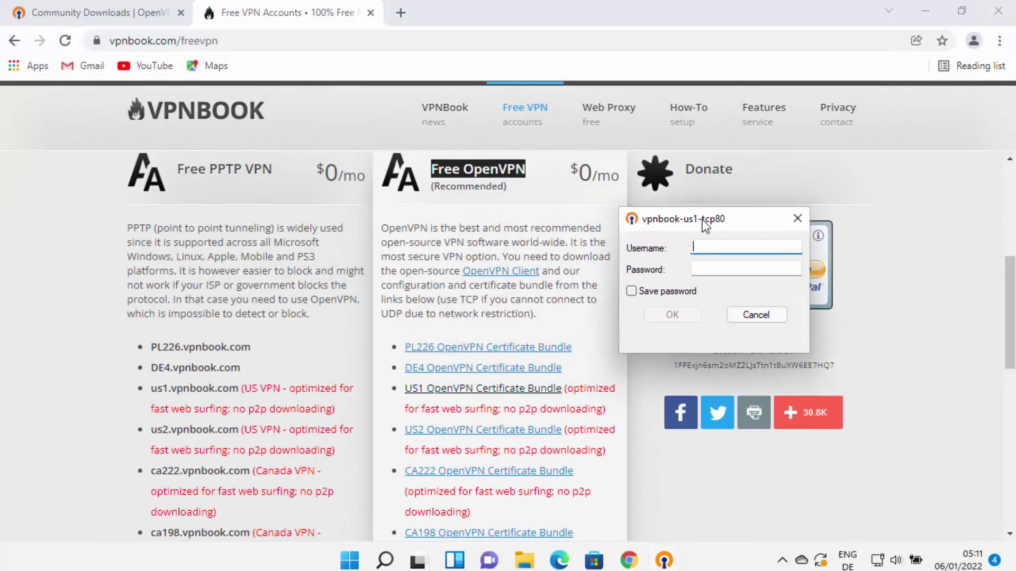
{"action": "scroll", "coordinate": [516, 241], "scroll_direction": "down", "scroll_amount": 3}
{"action": "scroll", "coordinate": [518, 252], "scroll_direction": "down", "scroll_amount": 4}
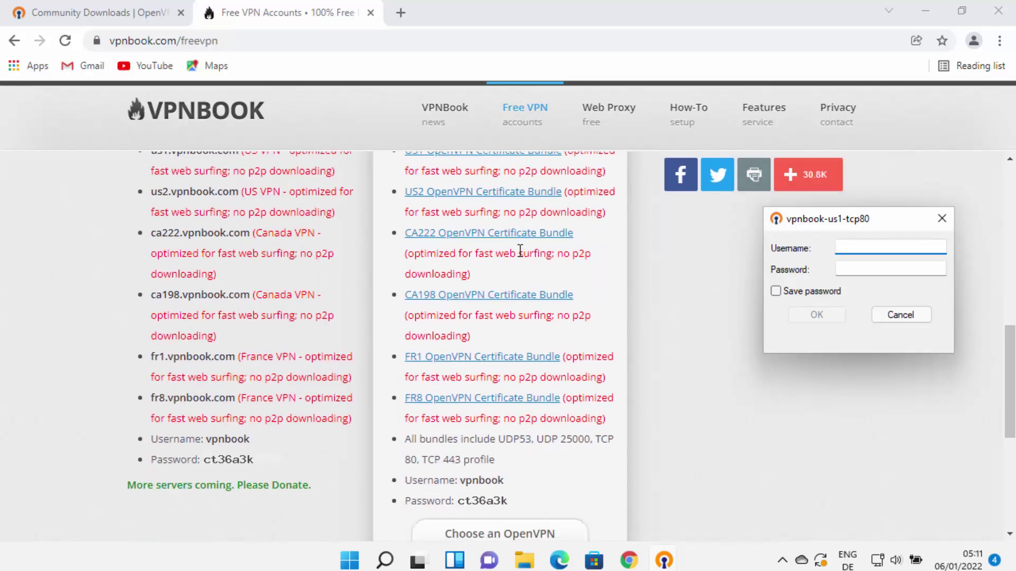
{"action": "scroll", "coordinate": [463, 206], "scroll_direction": "up", "scroll_amount": 7}
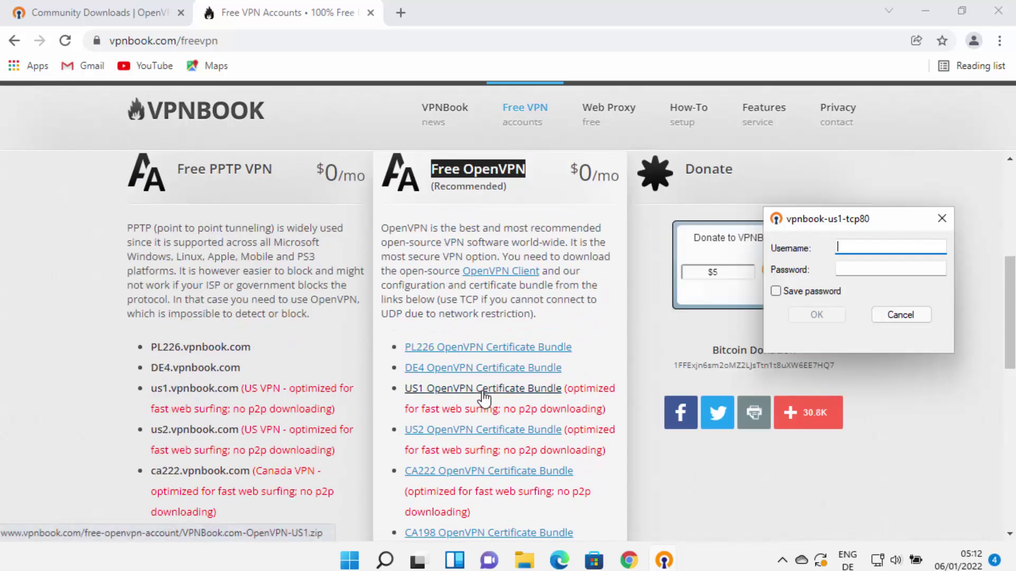
{"action": "scroll", "coordinate": [503, 379], "scroll_direction": "down", "scroll_amount": 4}
{"action": "scroll", "coordinate": [502, 378], "scroll_direction": "down", "scroll_amount": 4}
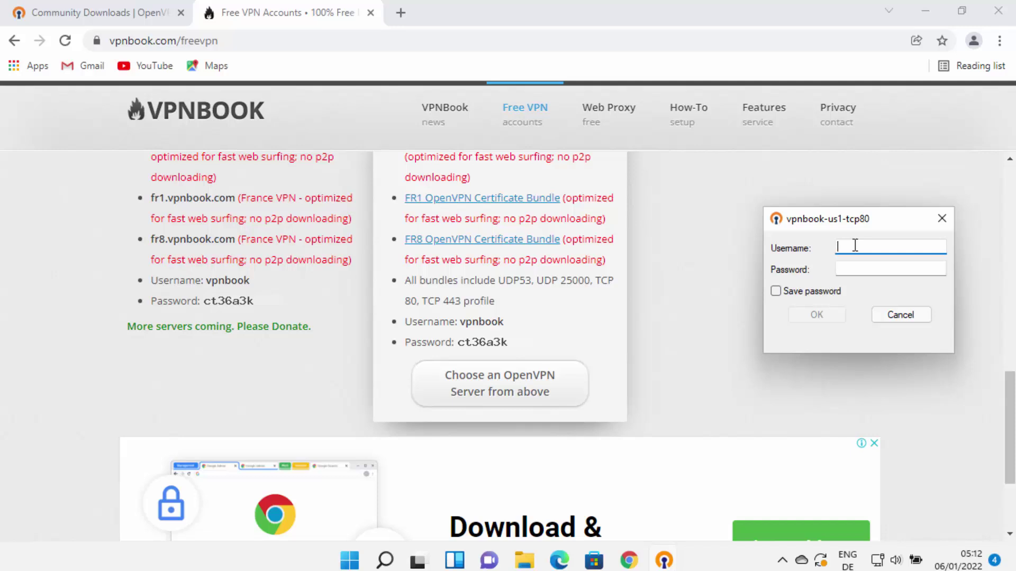
Step: Enter the username vpnbook and the account password in the OpenVPN login prompt, enable Save password, and submit
{"action": "type", "text": "vpnbook"}
{"action": "left_click", "coordinate": [776, 291]}
{"action": "key", "text": "shift+Tab"}
{"action": "key", "text": "ctrl+v"}
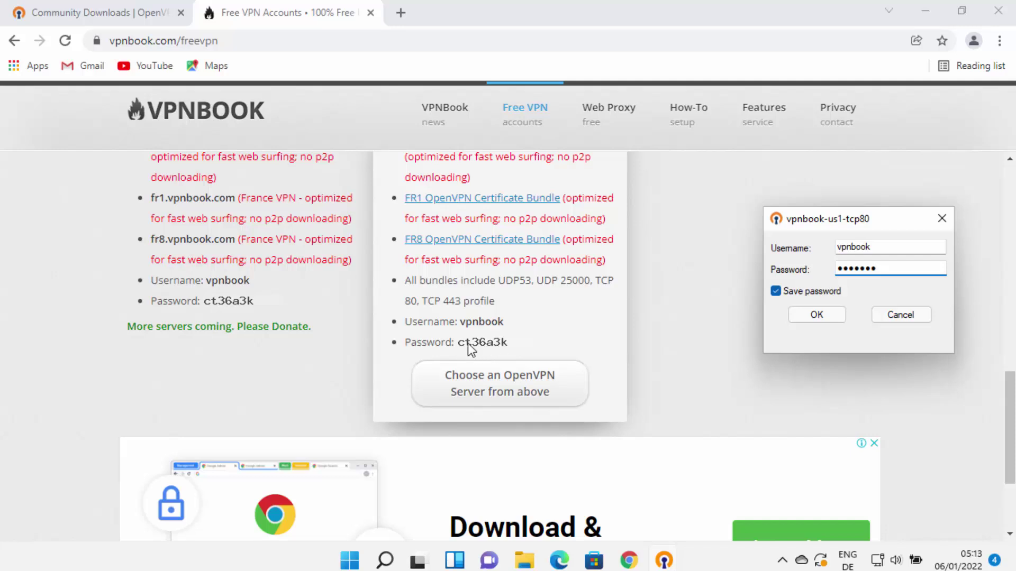
{"action": "left_click", "coordinate": [817, 319]}
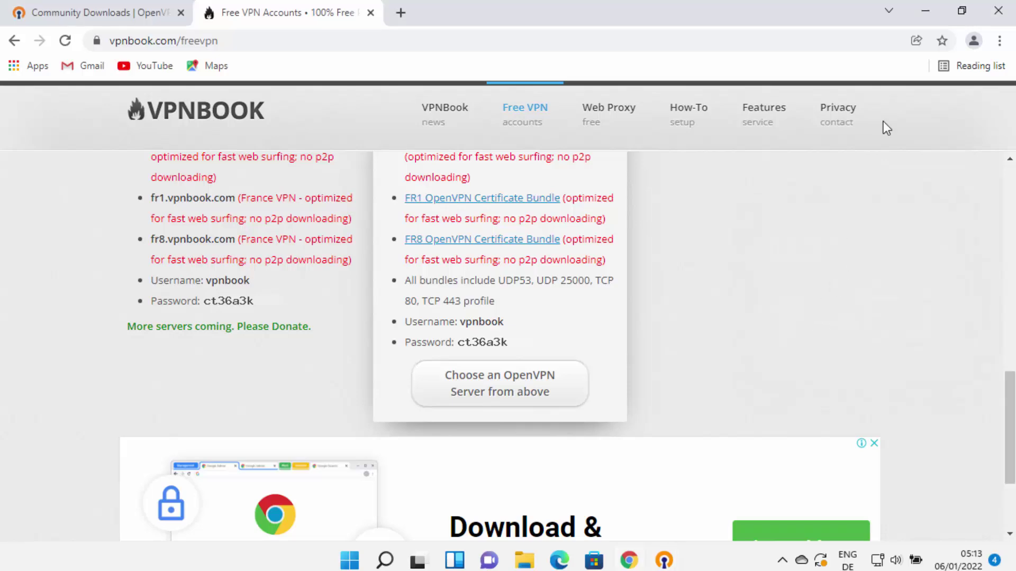
Step: Minimize Chrome and show the status of the vpnbook-us1-tcp80 connection from the OpenVPN GUI tray icon
{"action": "left_click", "coordinate": [924, 13]}
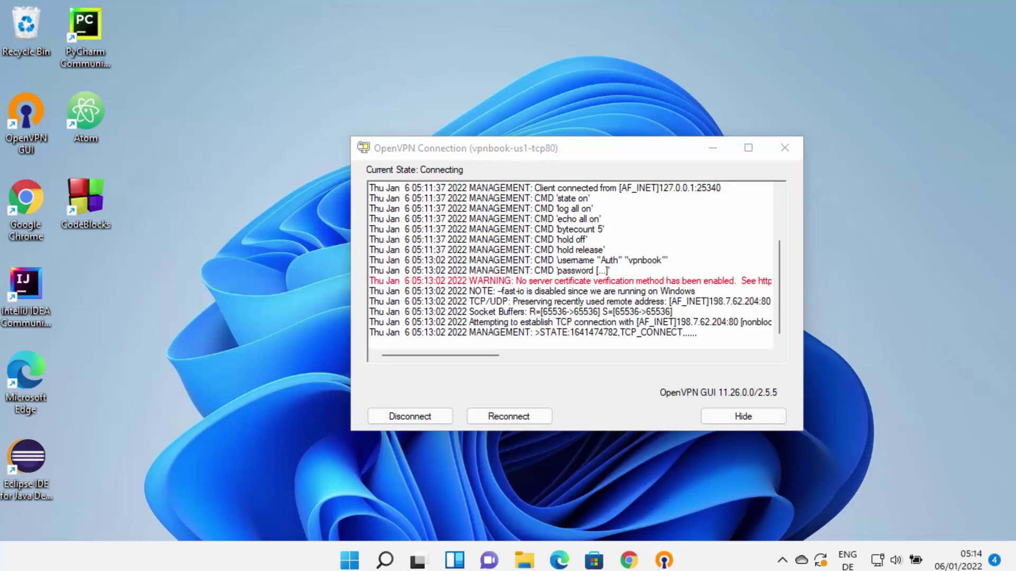
{"action": "left_click", "coordinate": [782, 560]}
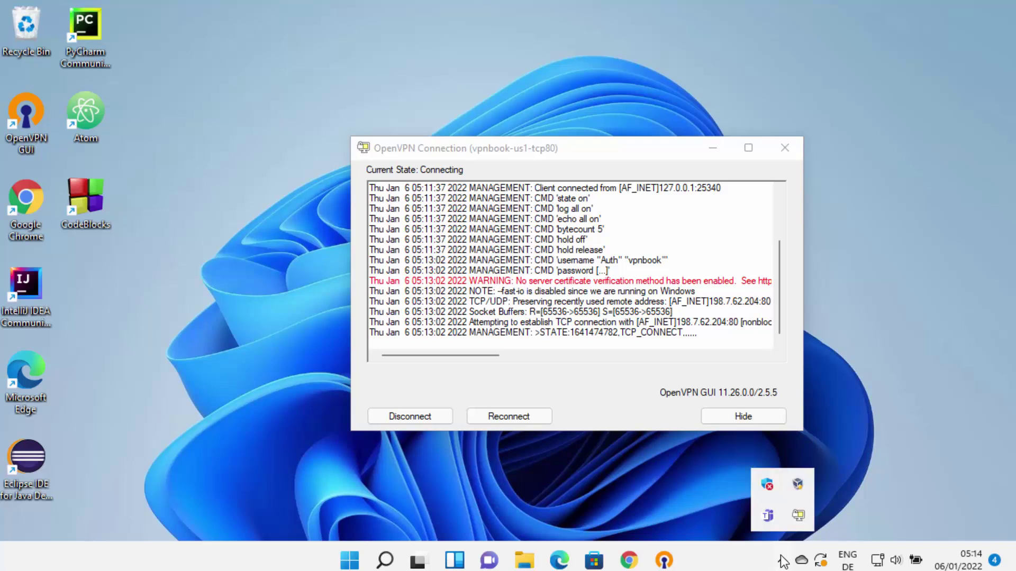
{"action": "right_click", "coordinate": [797, 520]}
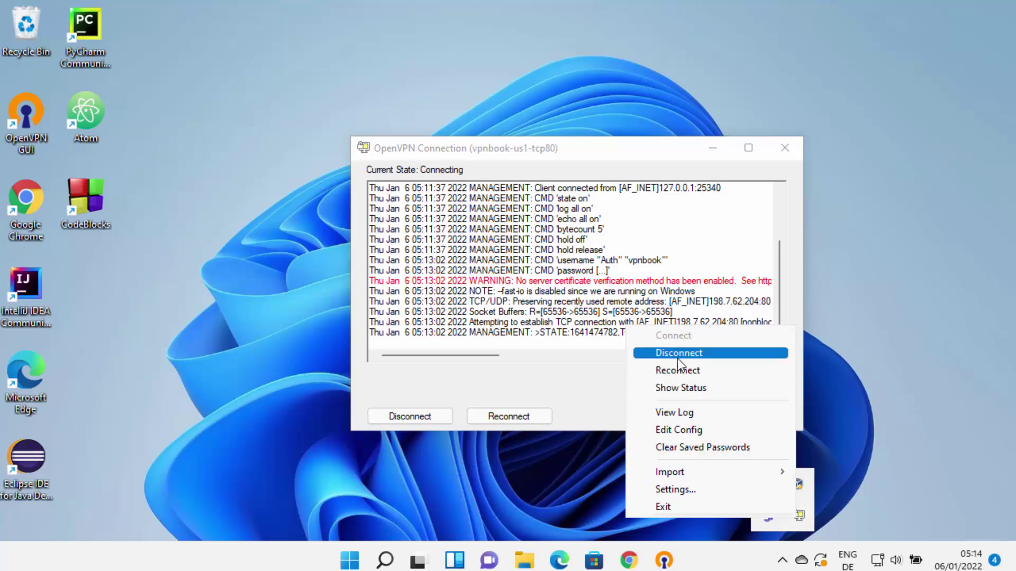
{"action": "left_click", "coordinate": [687, 390]}
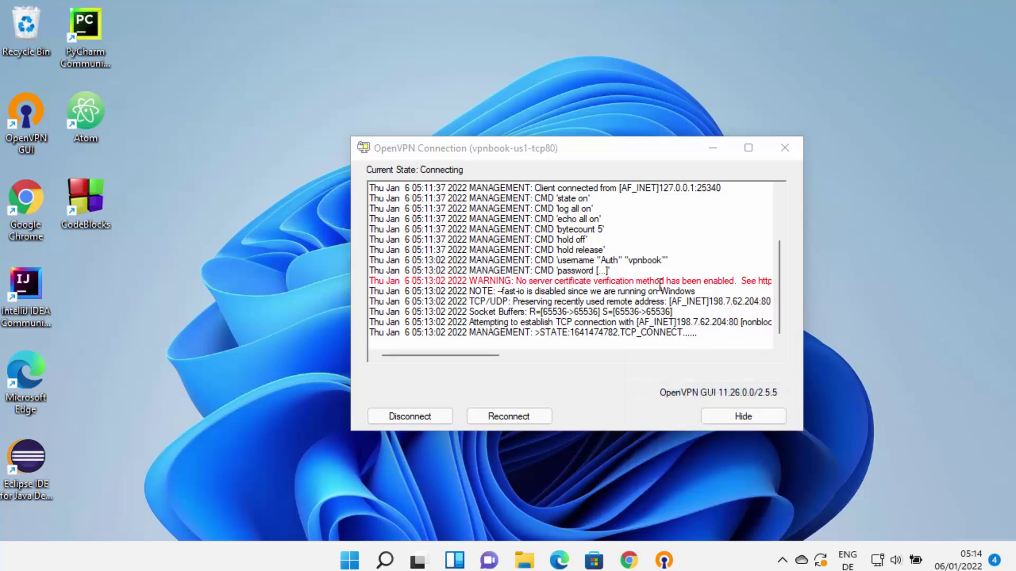
Step: Reopen OpenVPN GUI's connection options from the hidden system tray icons
{"action": "left_click", "coordinate": [782, 560]}
{"action": "right_click", "coordinate": [799, 516]}
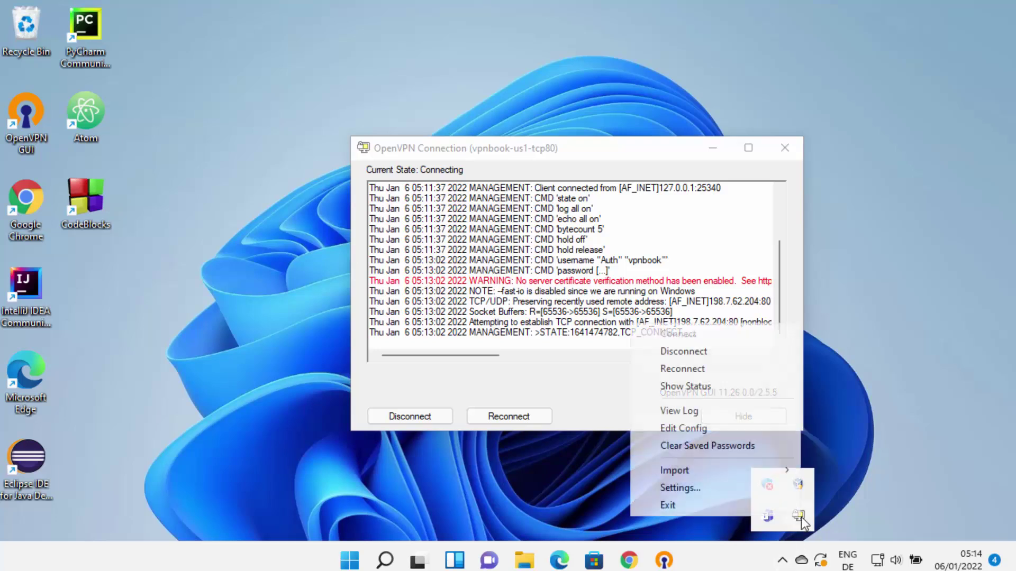